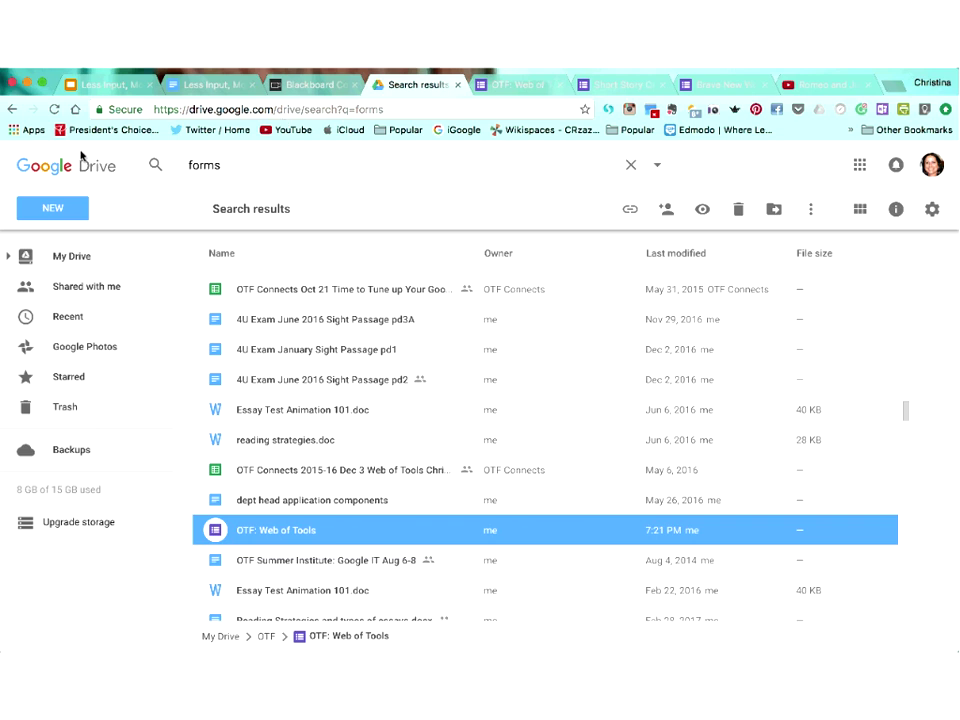
Create a new blank Google Form from Google Drive
left_click(50, 208)
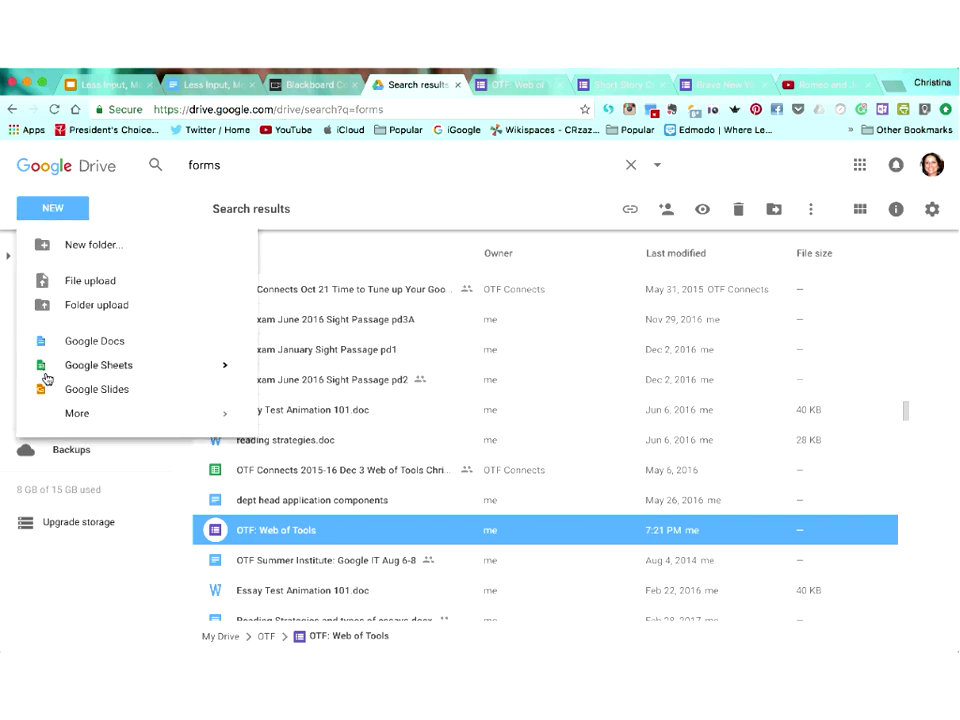
mouse_move(72, 416)
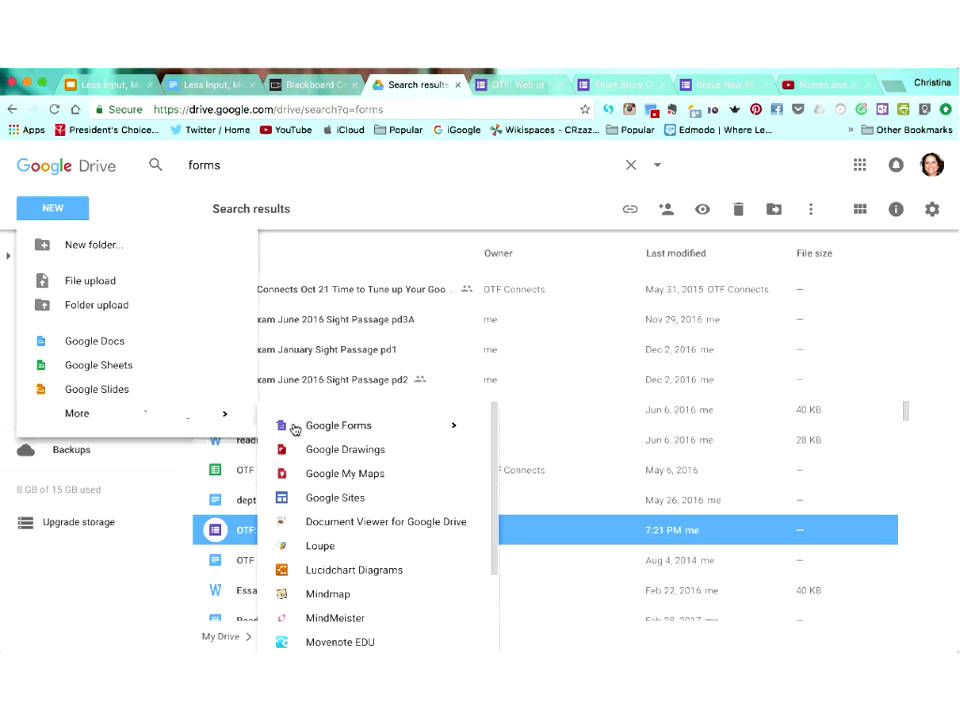
left_click(351, 426)
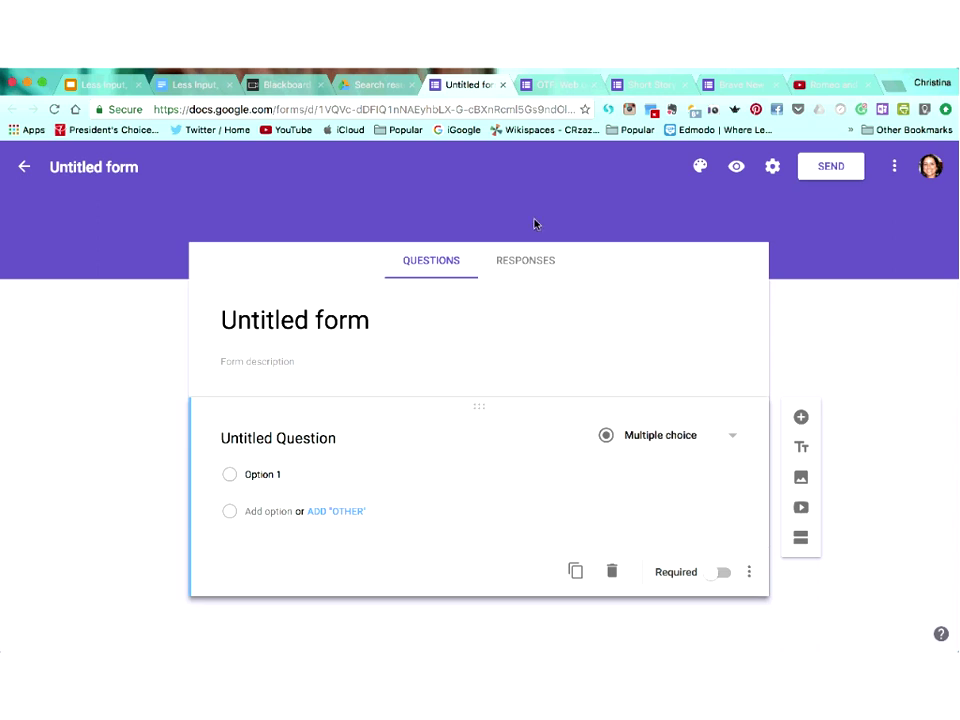
Apply the balloons and white picket fence header image from the Just kids themes to the form
left_click(700, 170)
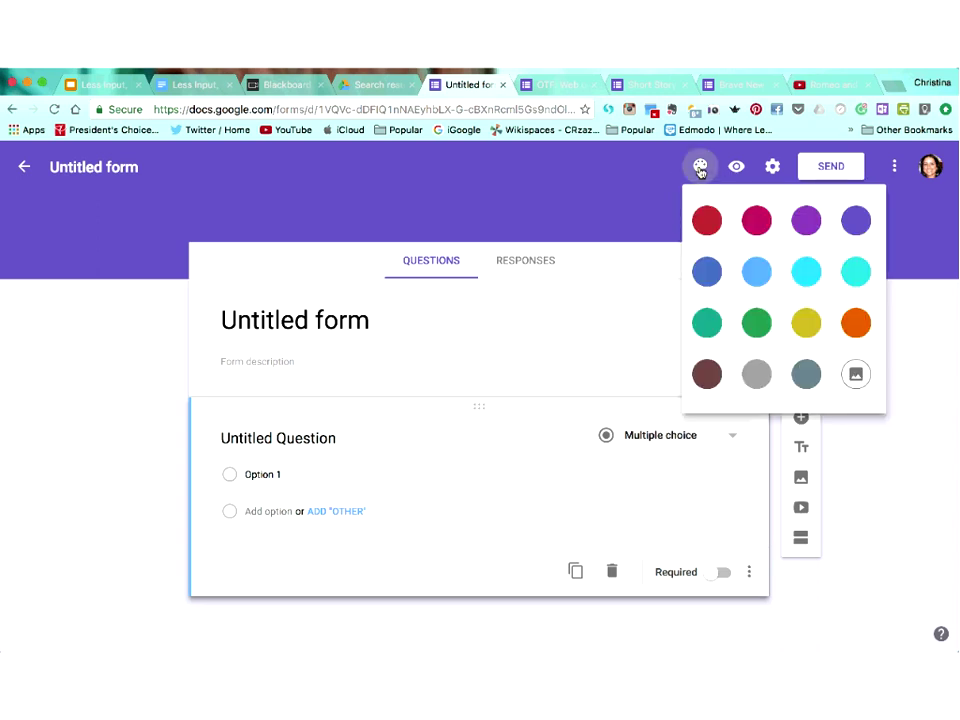
left_click(853, 371)
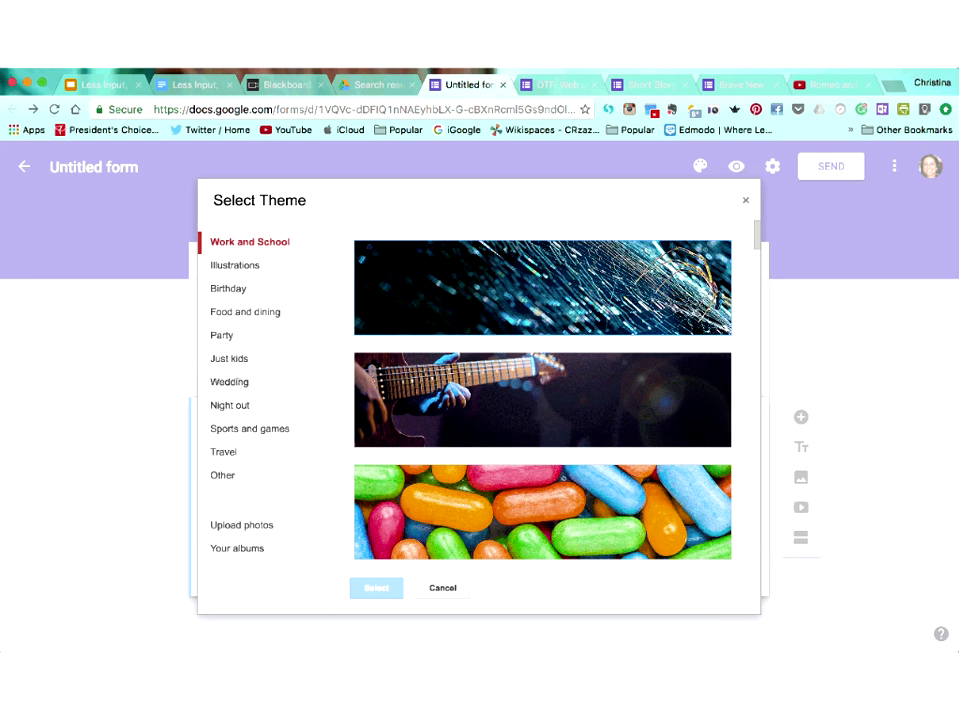
left_click(233, 362)
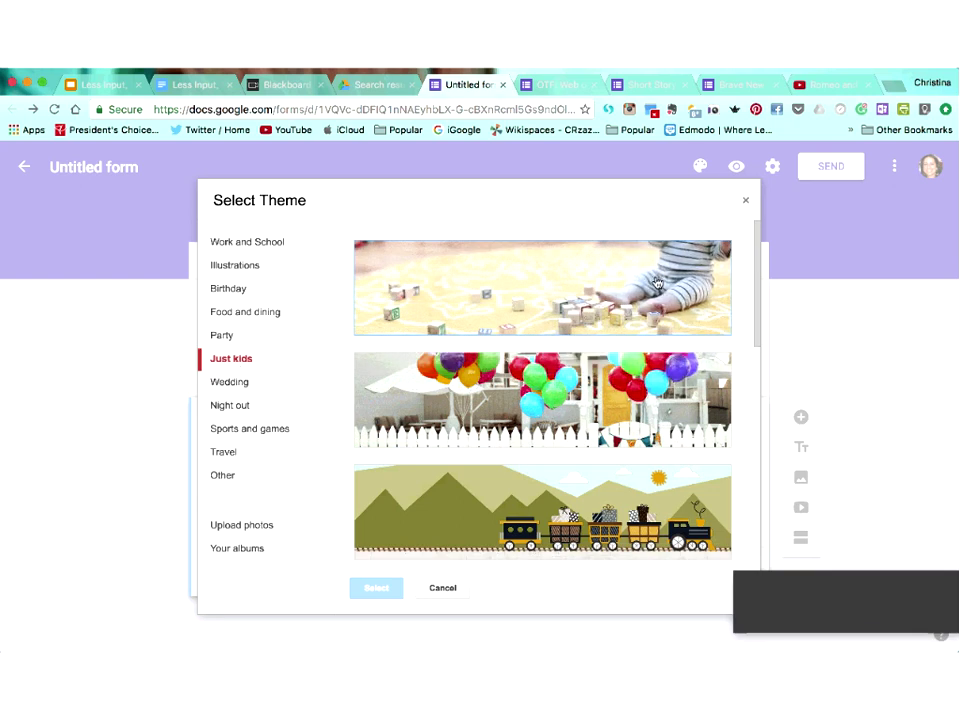
double_click(594, 385)
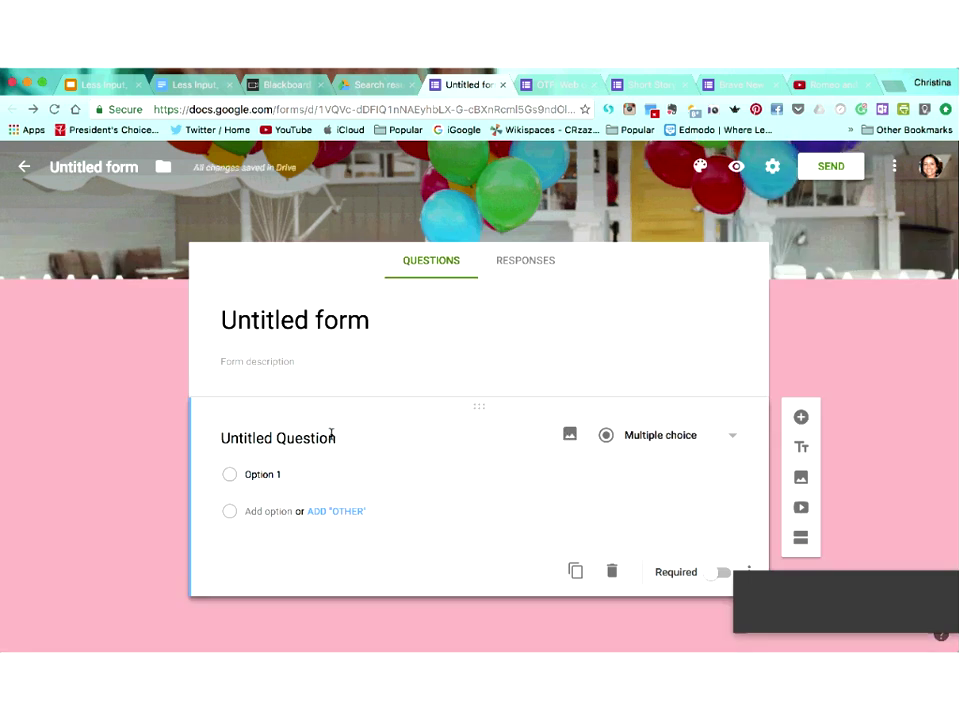
Keep the untitled question as Multiple choice, give it the options Yes and No, and make it required
left_click(736, 438)
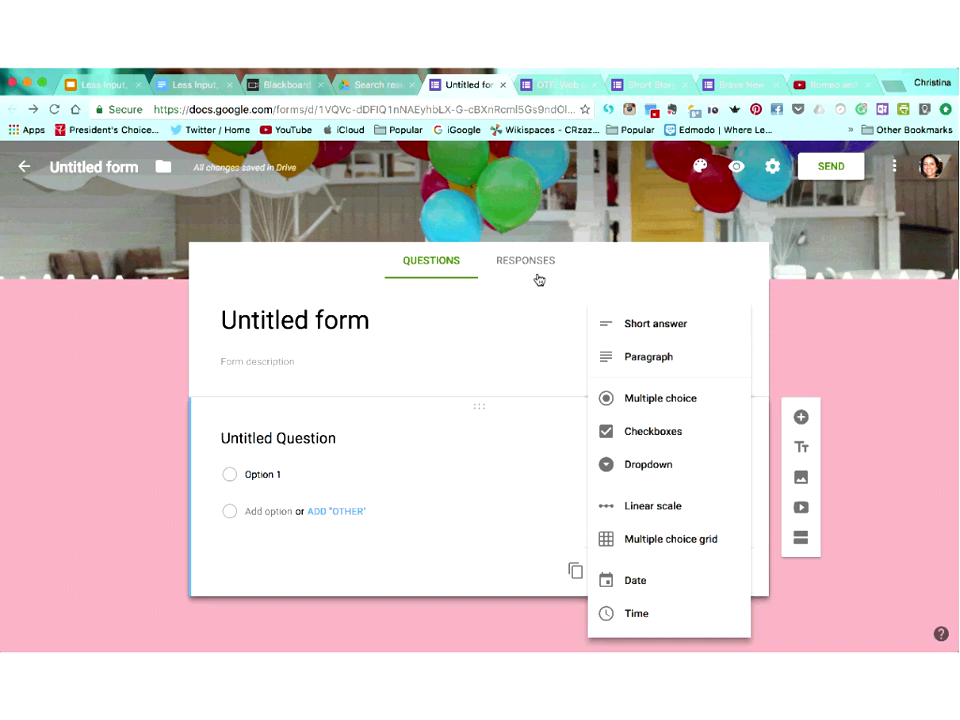
left_click(640, 398)
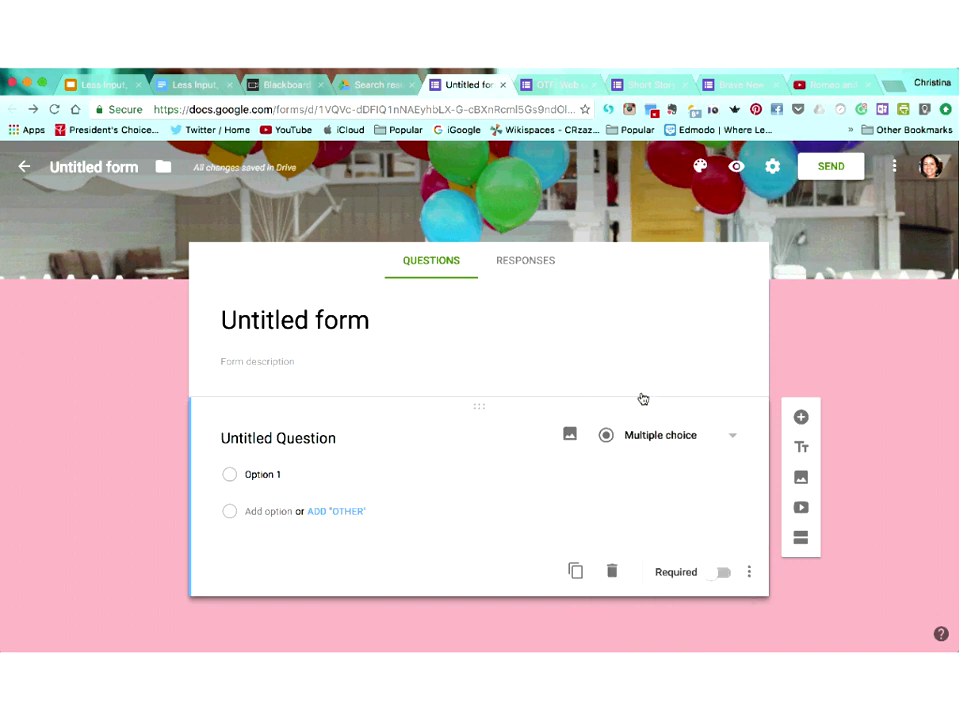
left_click(264, 474)
type("Yes")
left_click(277, 511)
type("No")
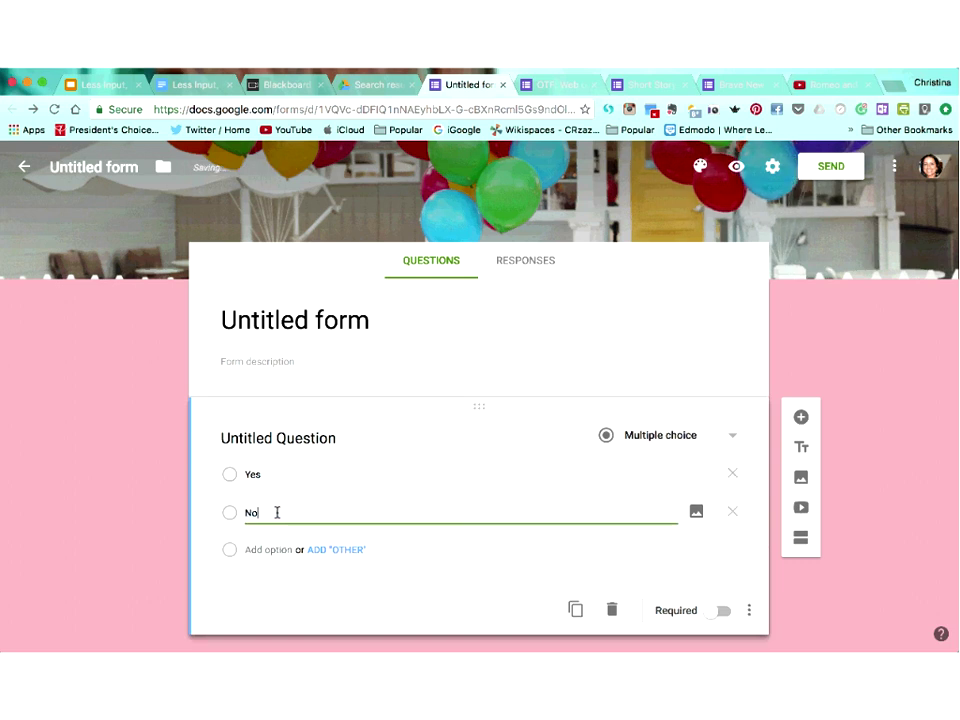
left_click(318, 437)
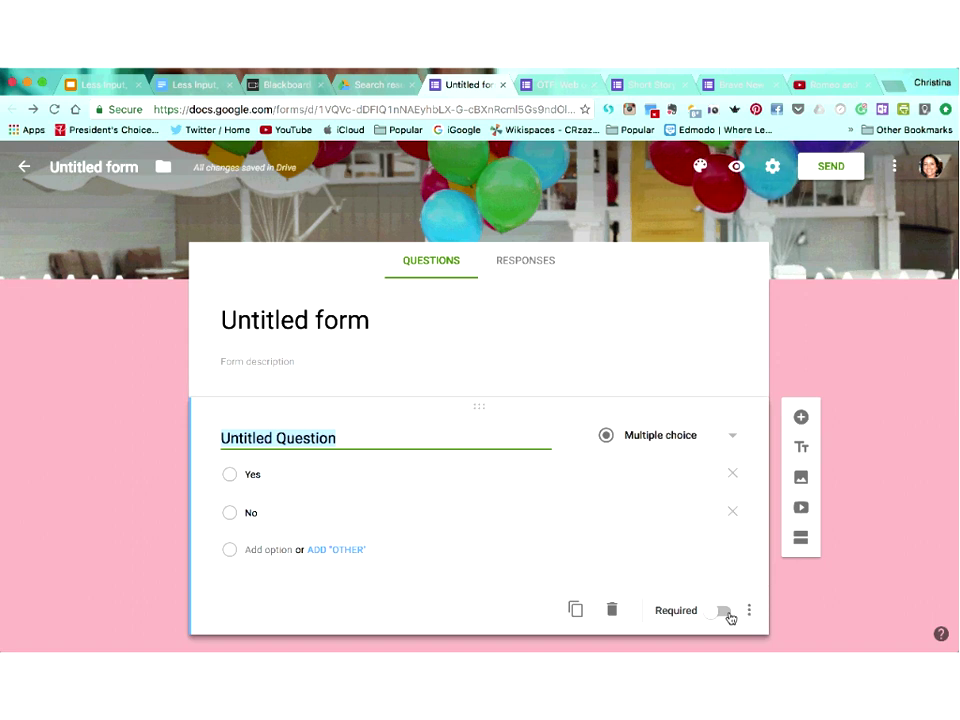
left_click(726, 612)
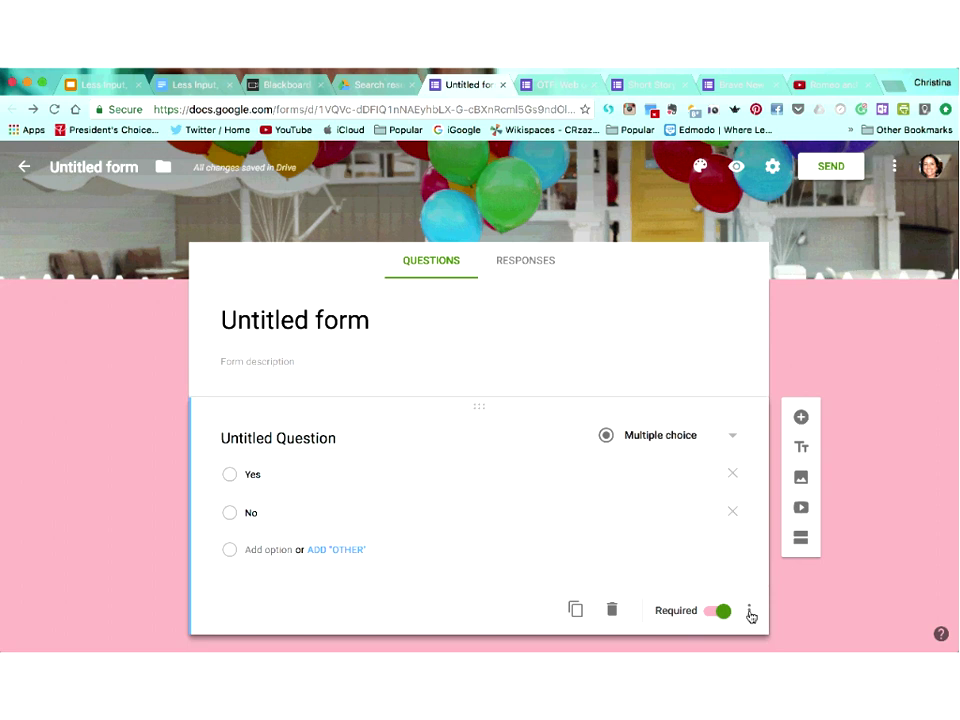
Turn the form into a quiz that releases grades immediately after each submission, and save the settings
left_click(773, 168)
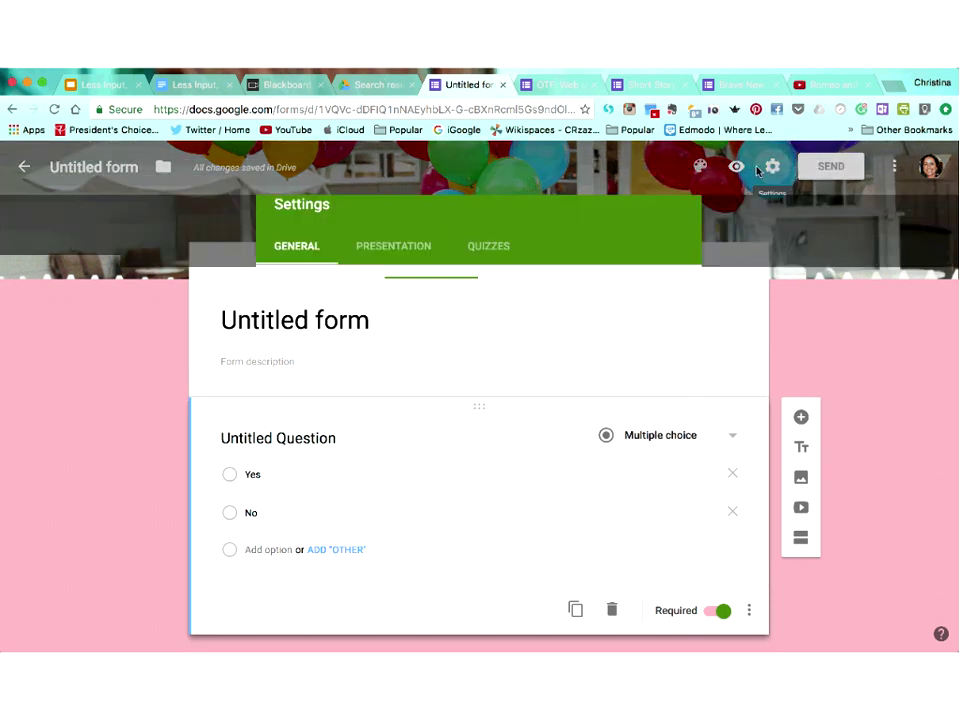
left_click(497, 247)
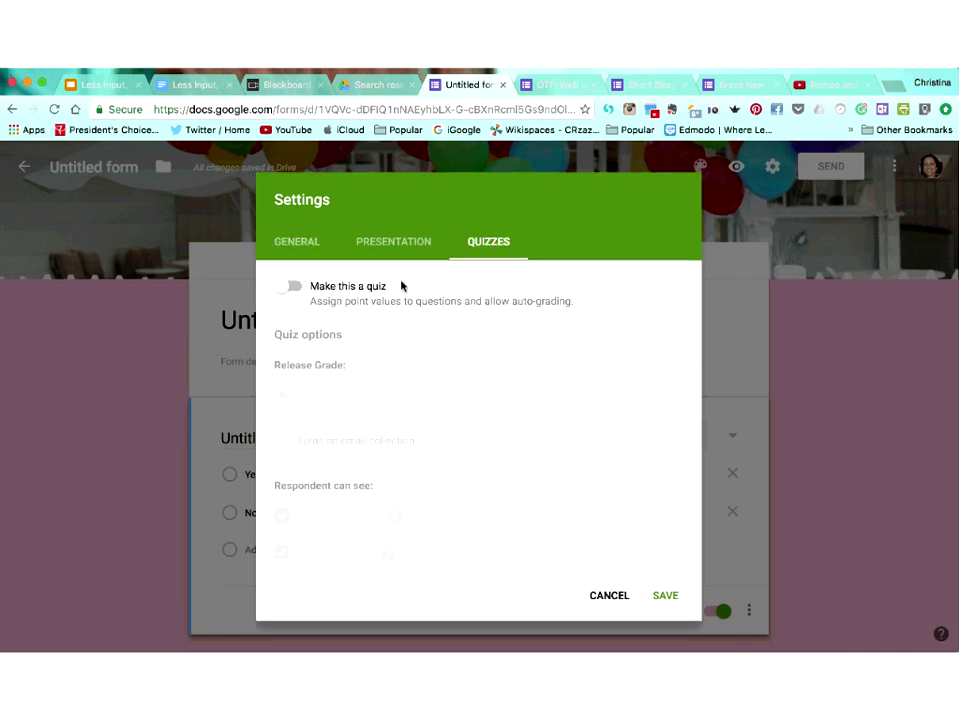
left_click(294, 288)
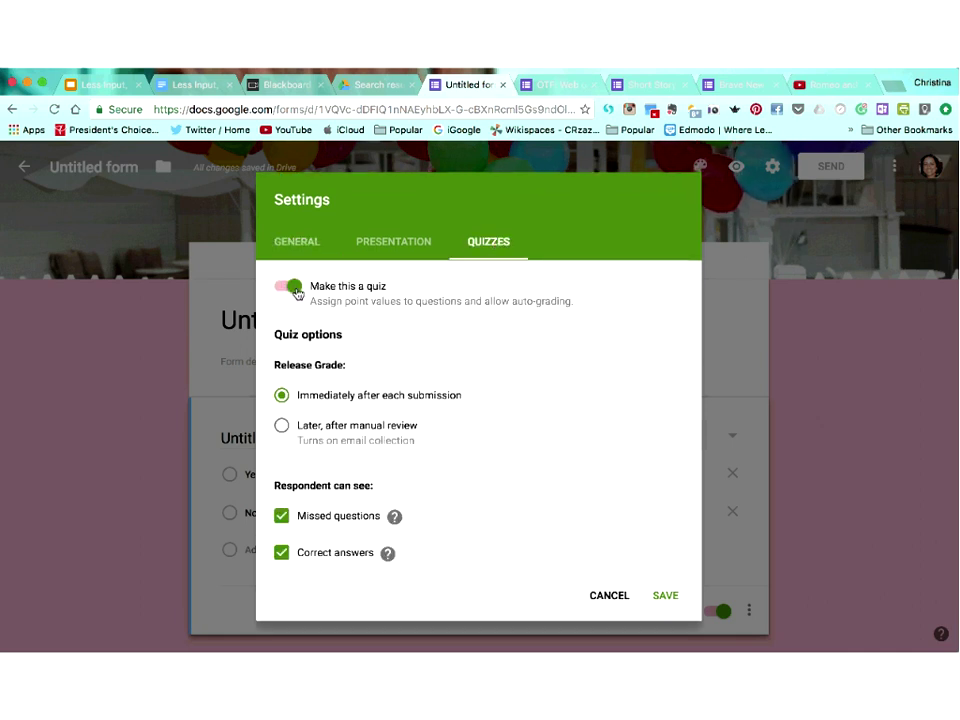
left_click(282, 428)
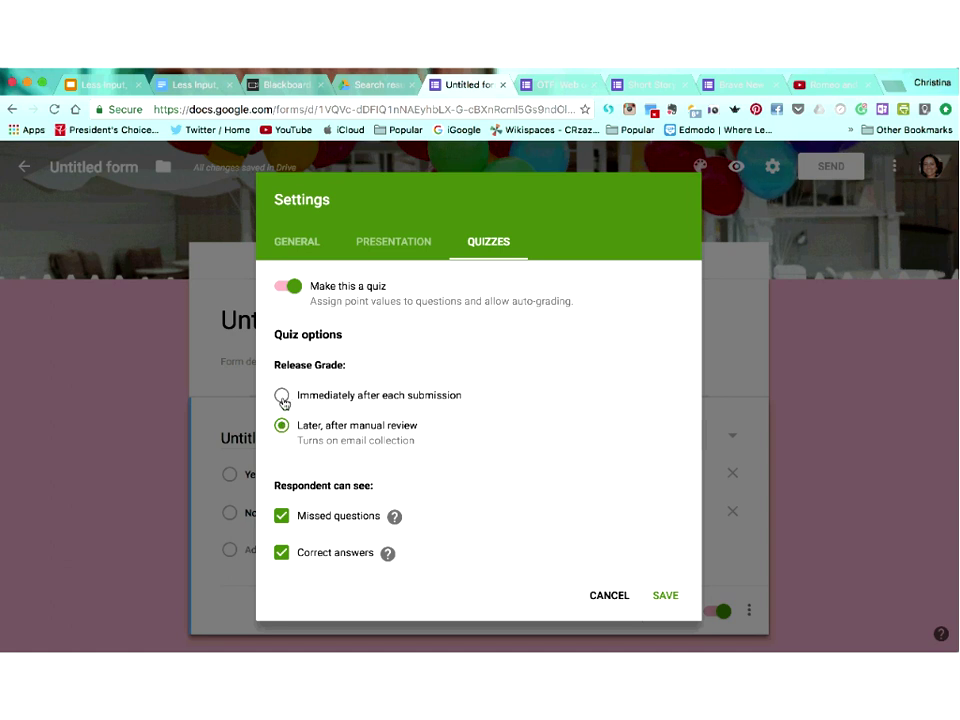
left_click(282, 398)
left_click(667, 597)
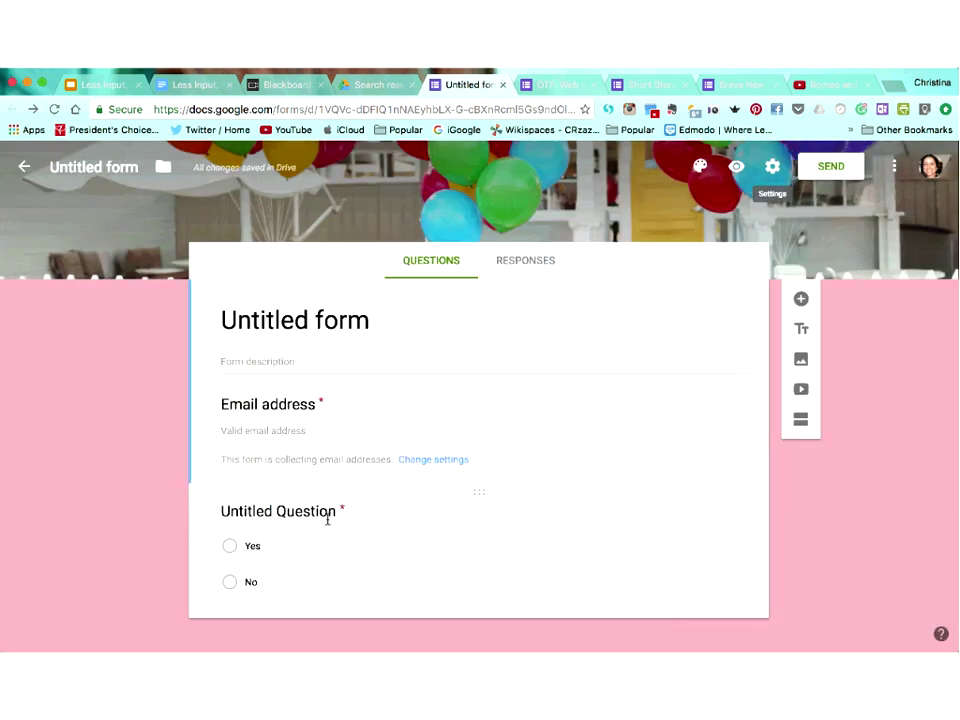
Set the Yes/No question's value to 1 point in its answer key and return to editing the question
left_click(401, 599)
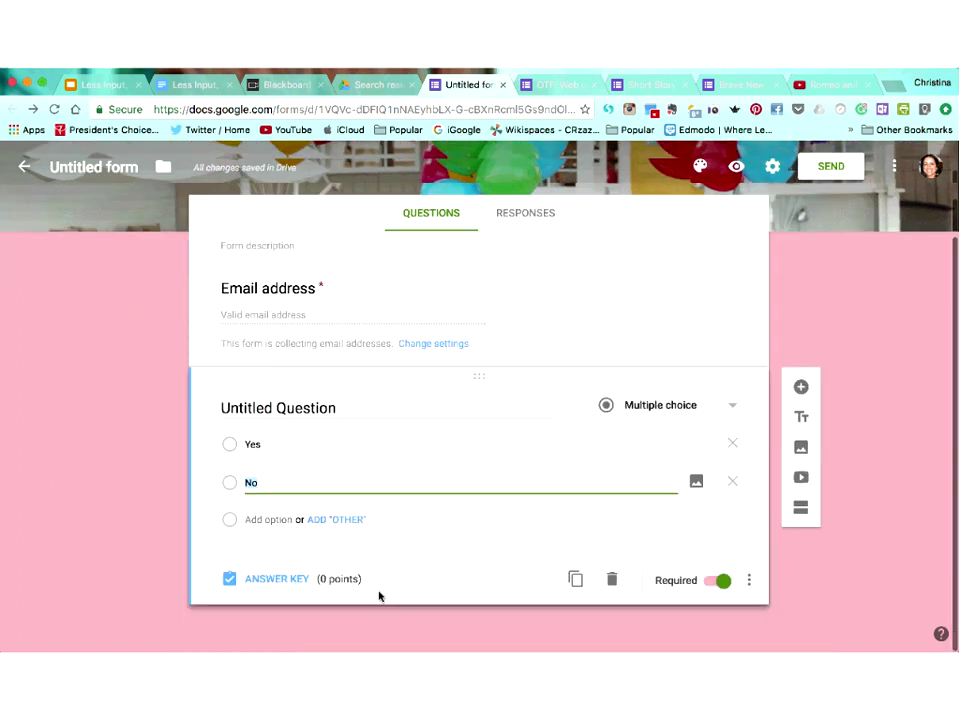
left_click(252, 578)
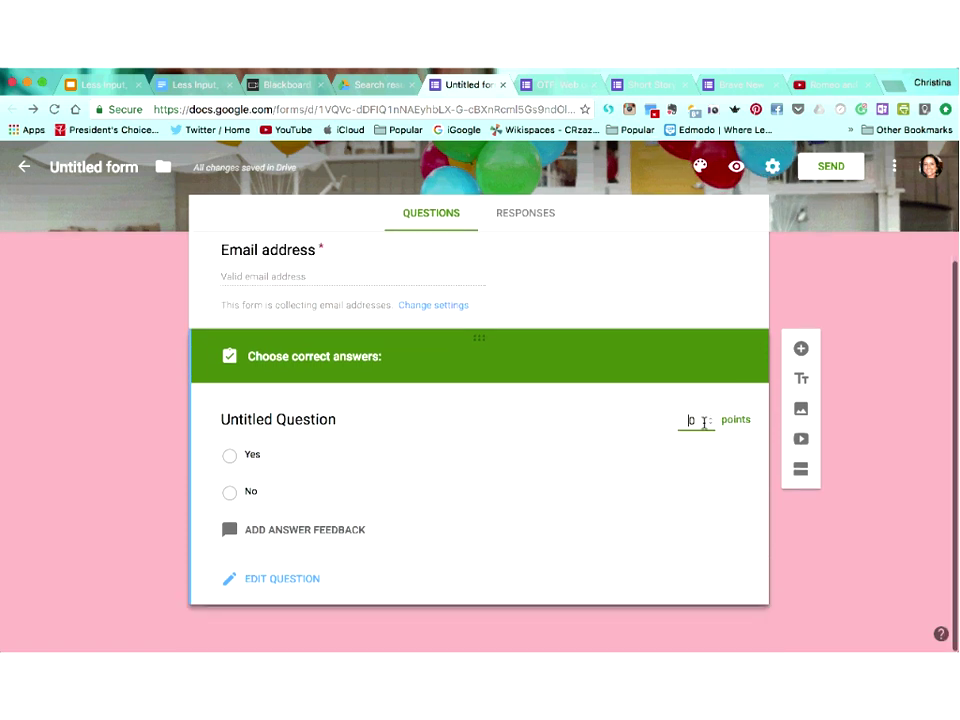
left_click(710, 419)
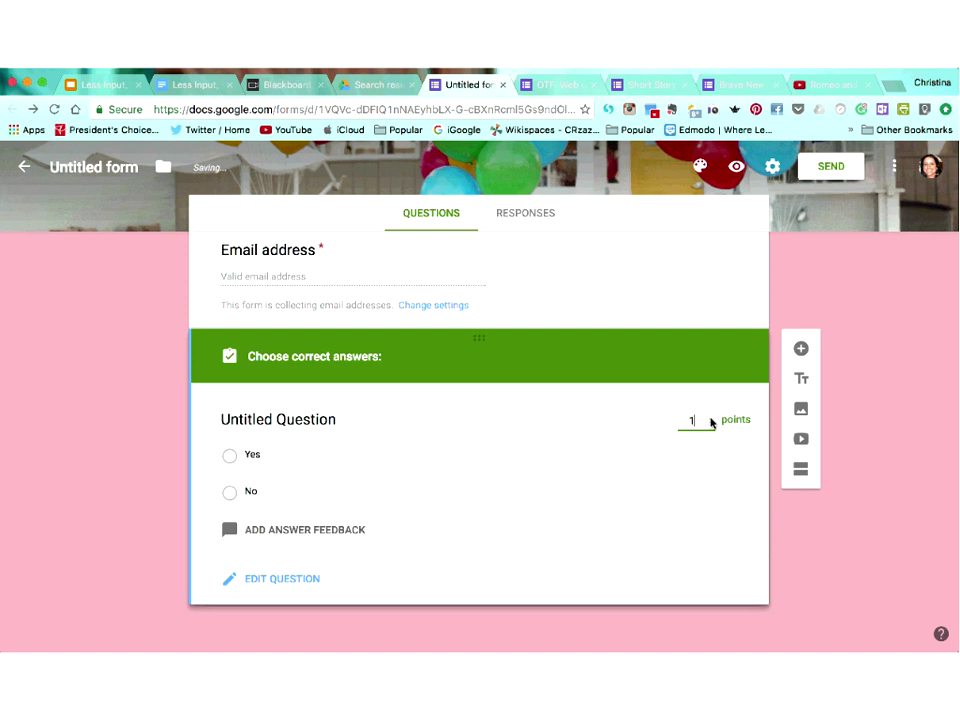
left_click(270, 579)
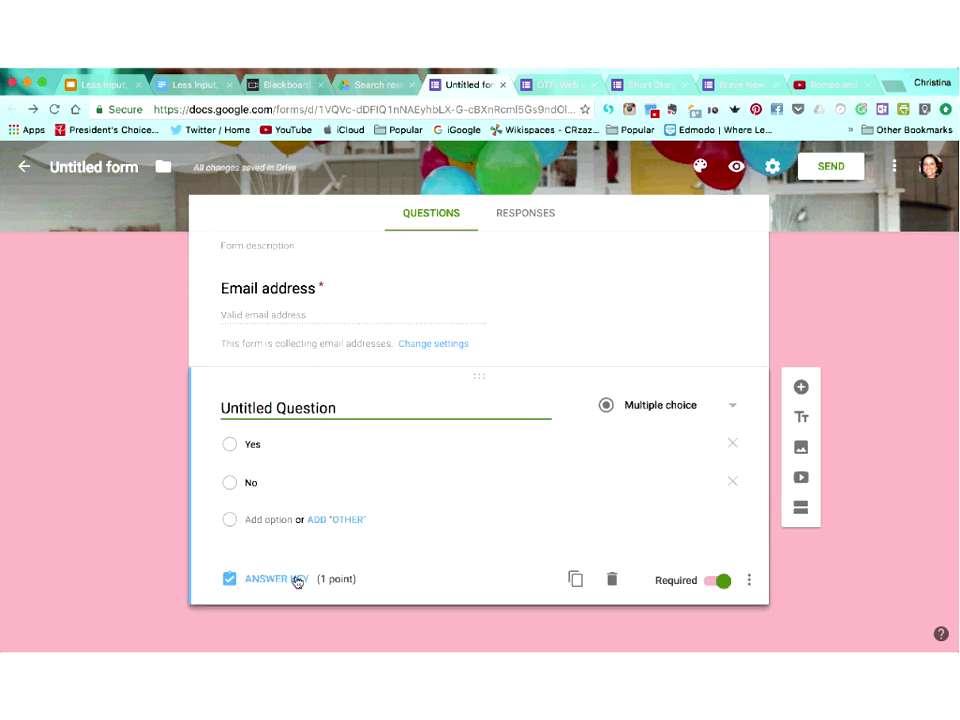
Change the question text to "Is Romeo a Capulet?" and mark No as the correct answer in the answer key
left_click_drag(353, 400, 209, 401)
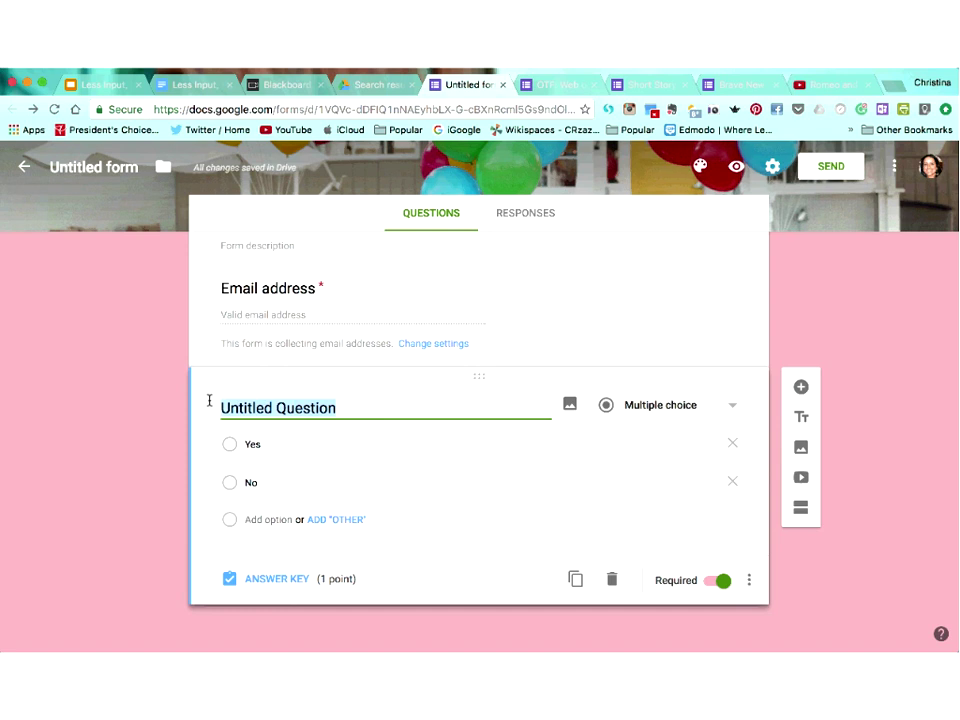
type("Is Romeo a Capulet?")
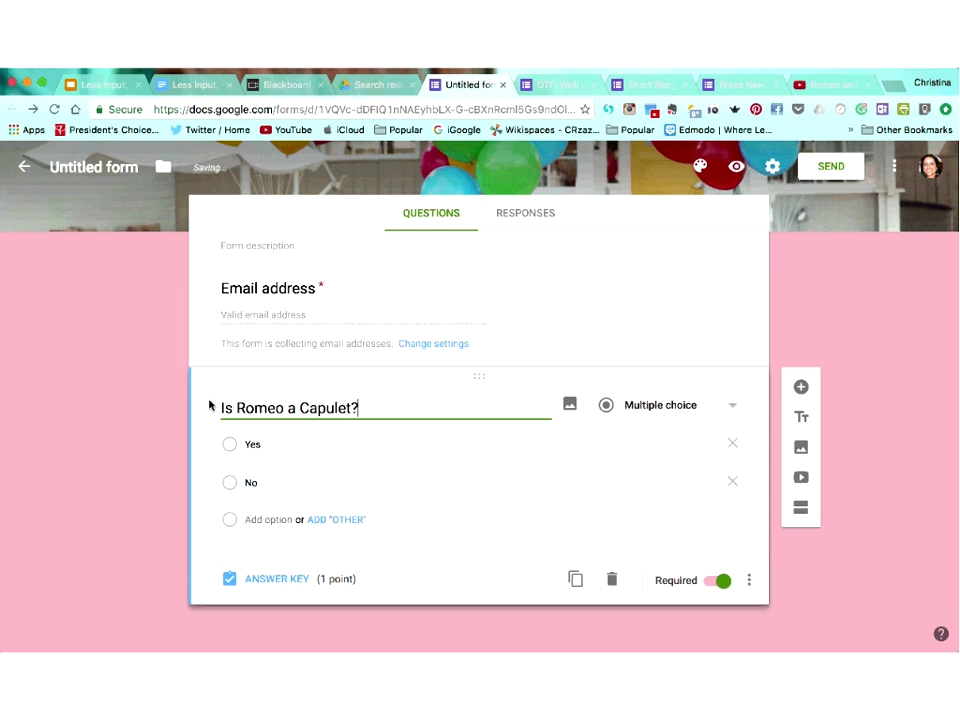
left_click(256, 446)
left_click(284, 580)
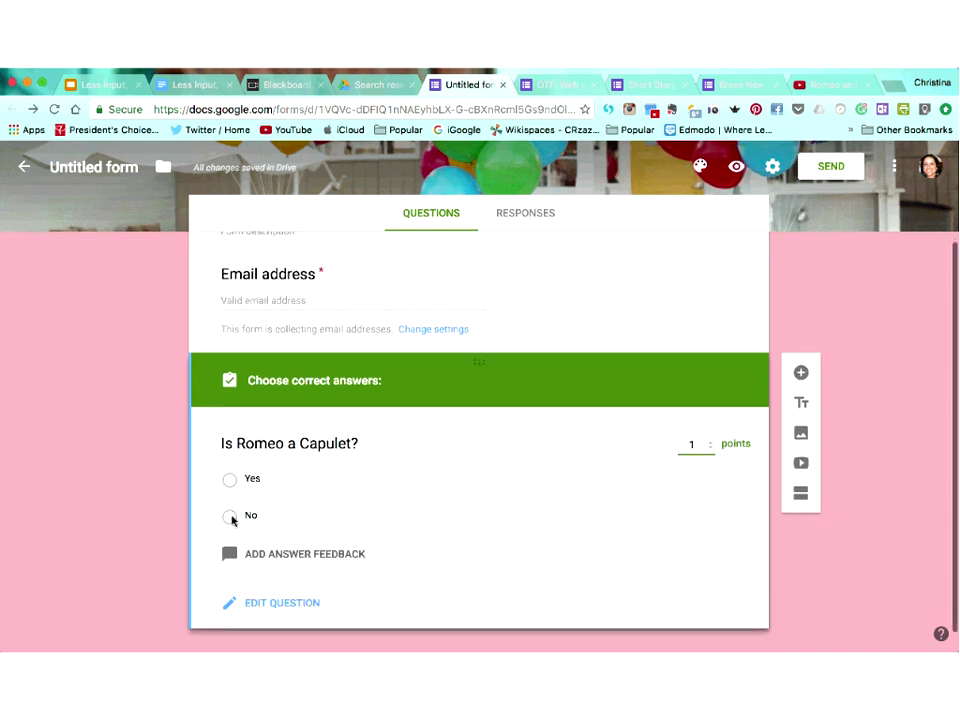
left_click(230, 516)
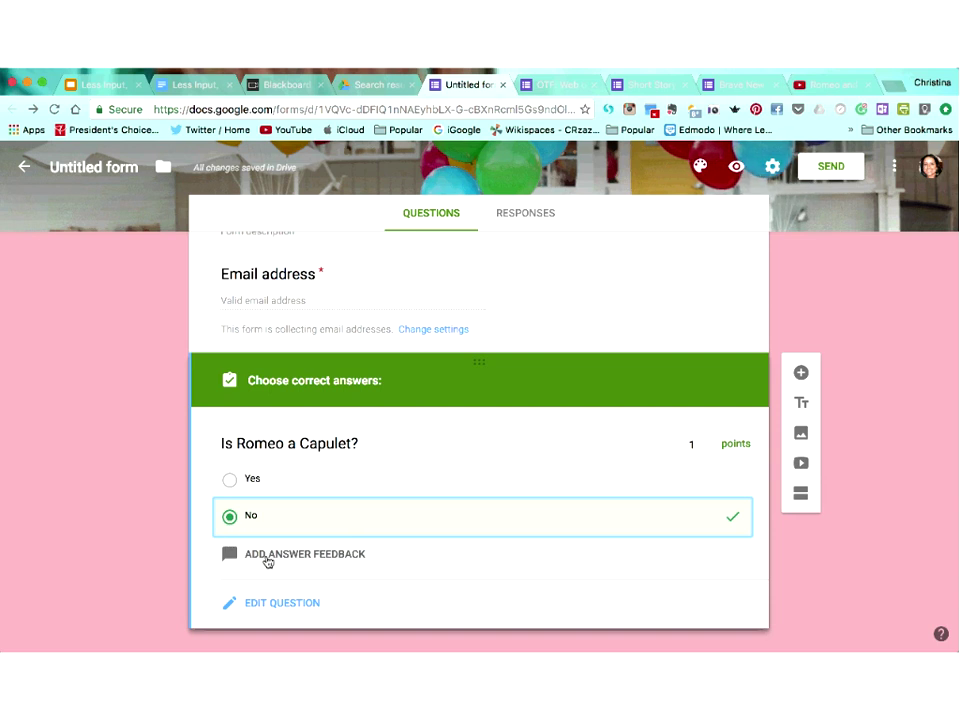
Add the feedback "Romeo is actually a Montague" for incorrect answers and save it
left_click(267, 559)
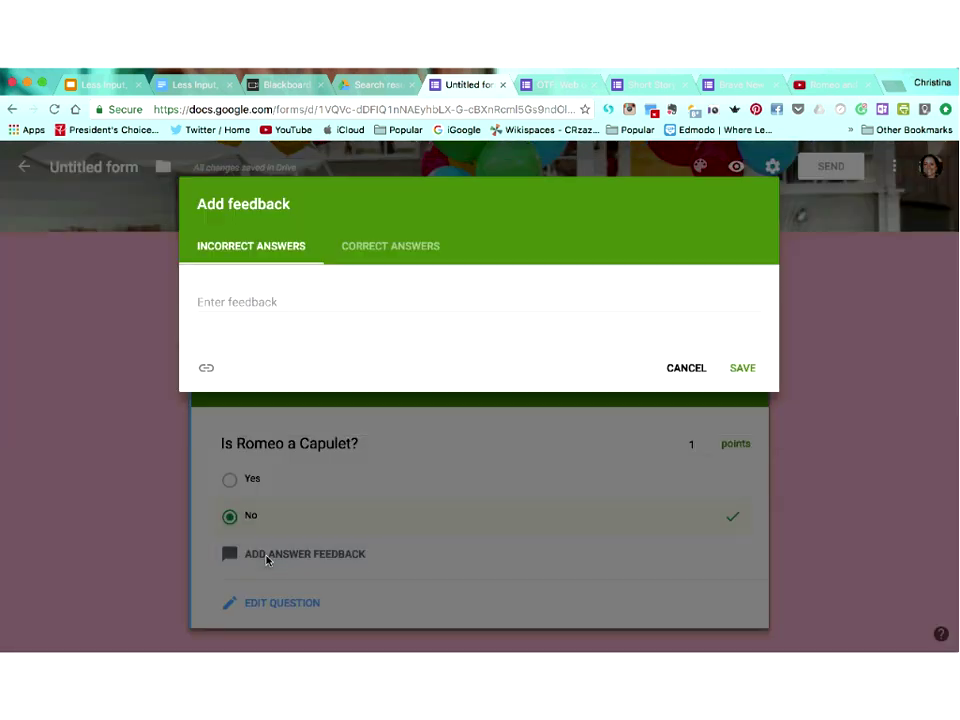
left_click(310, 301)
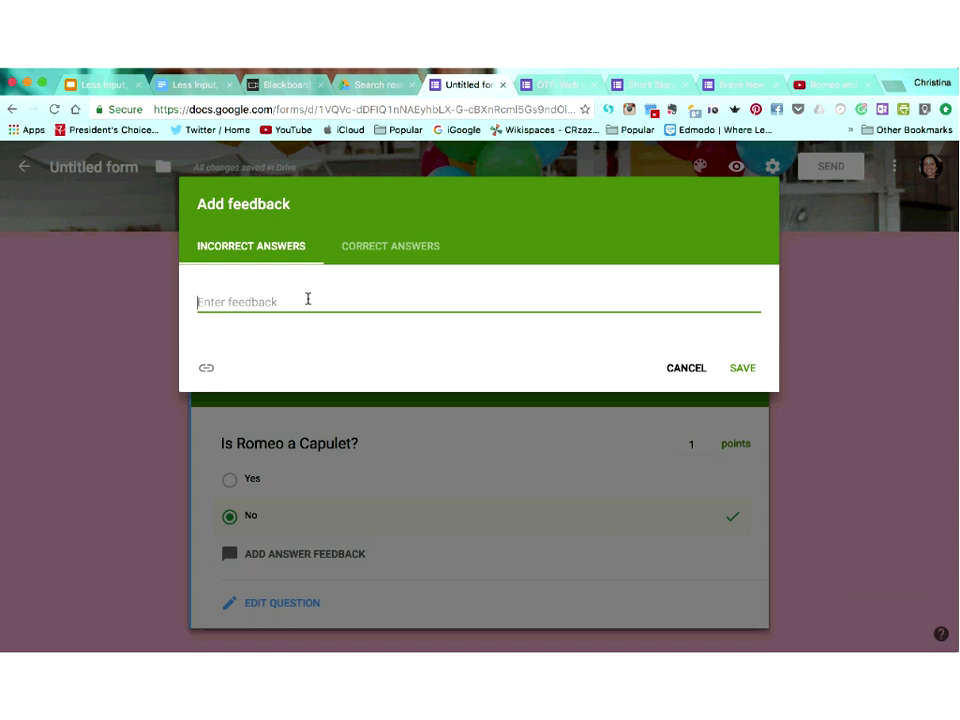
type("Romeo is a")
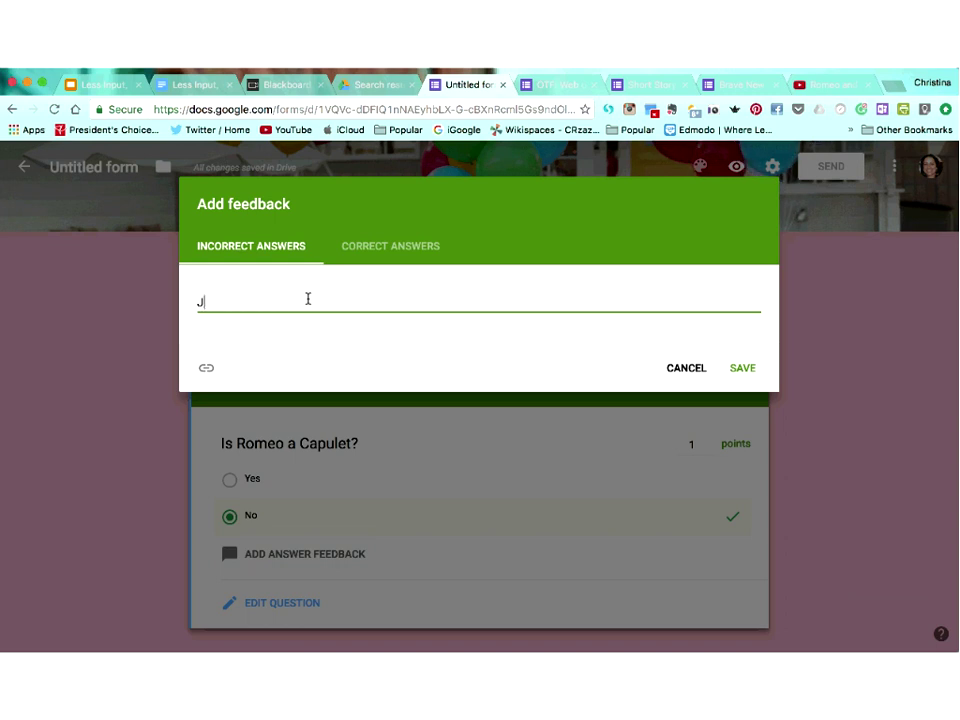
type("ct")
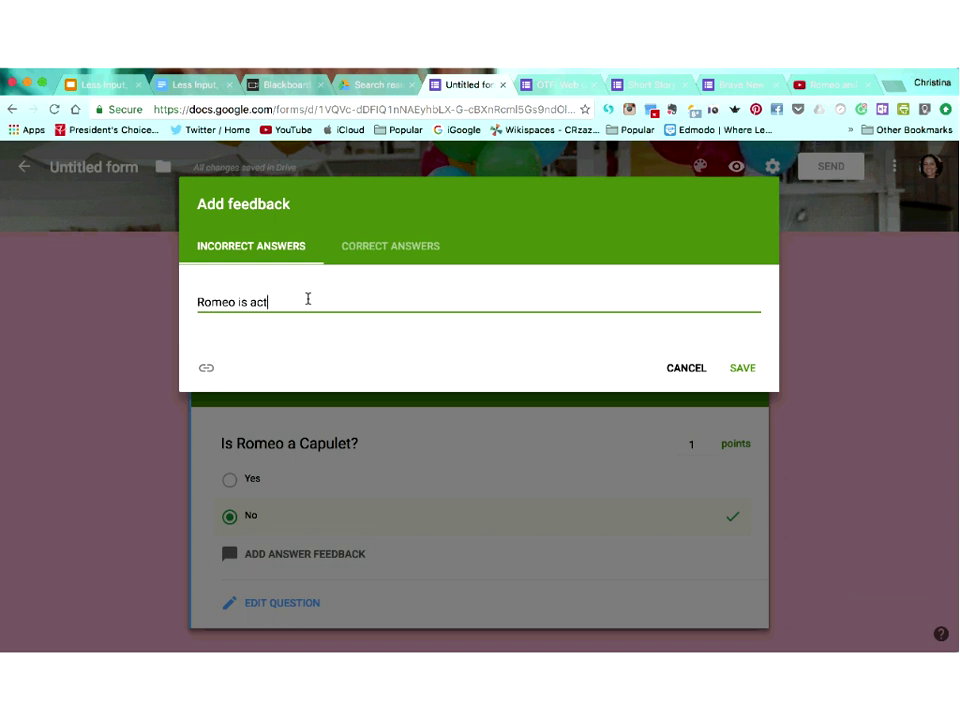
type("ually a Montague")
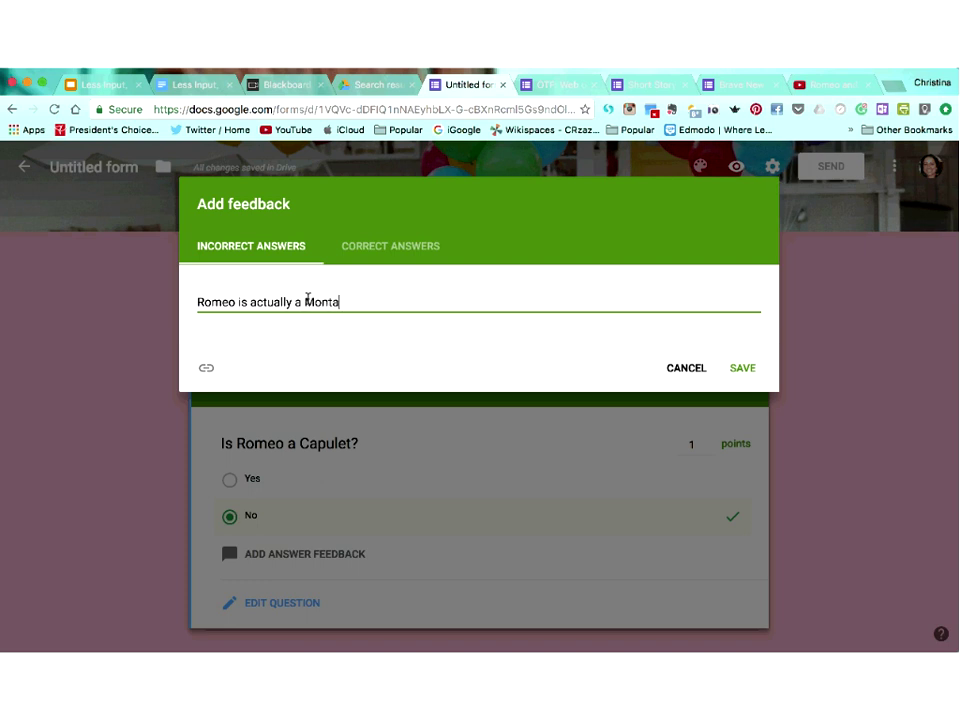
left_click(740, 367)
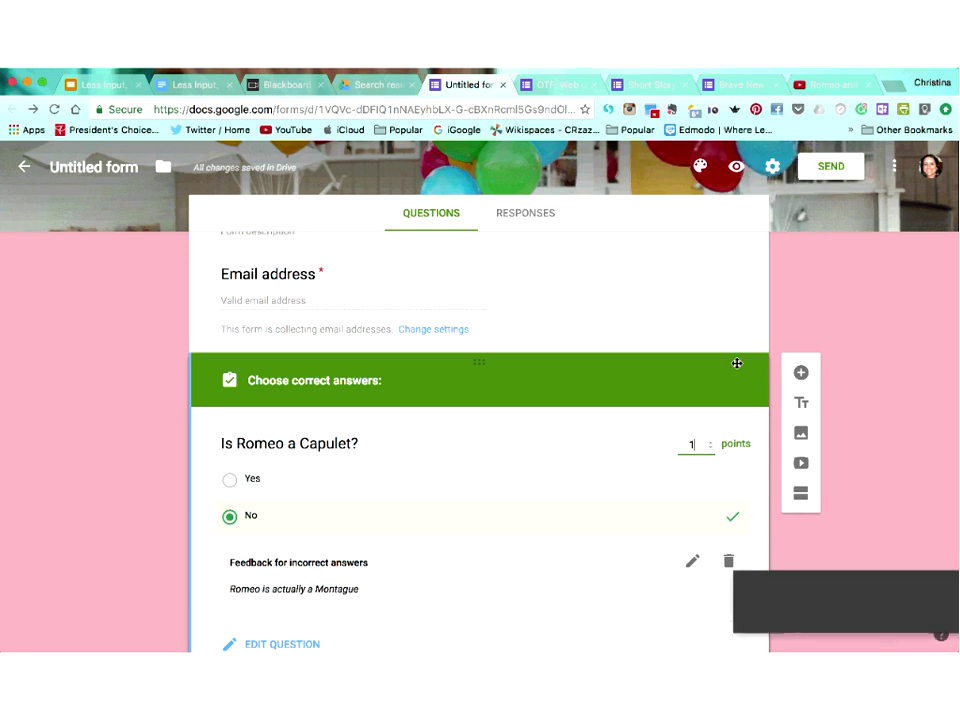
Look over the question's answer key and feedback, and view the form's responses
scroll(737, 363, "down", 1)
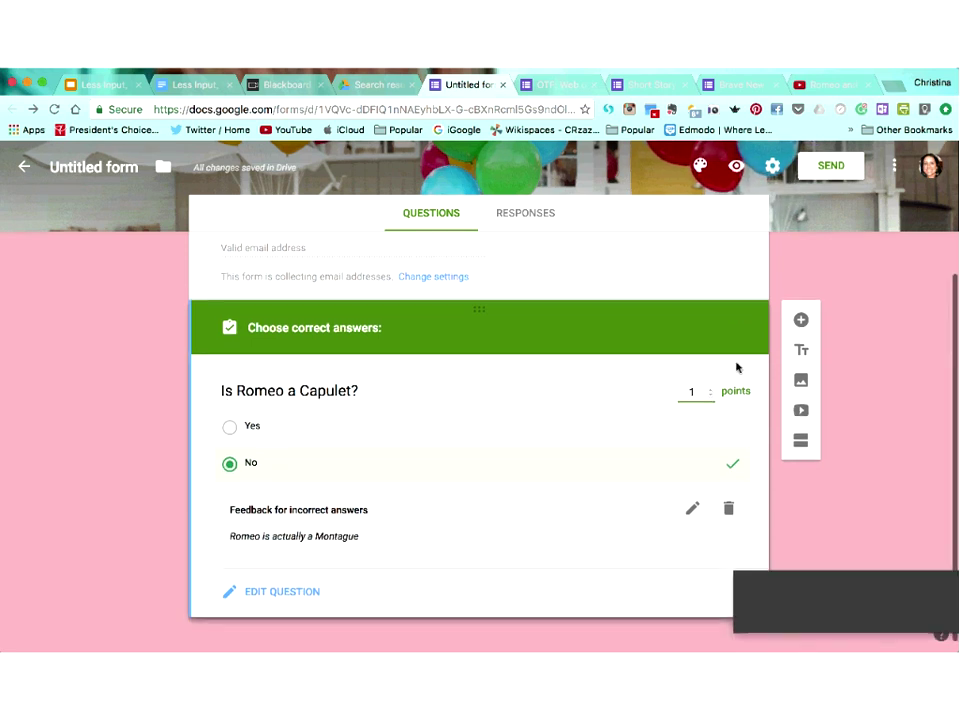
scroll(900, 369, "down", 1)
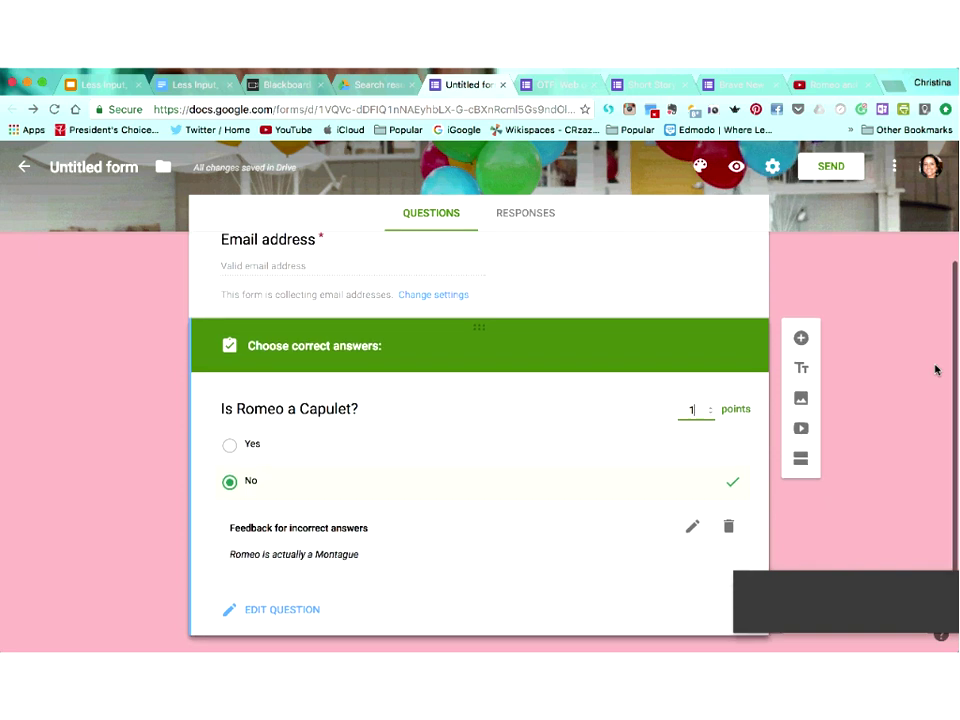
scroll(870, 378, "up", 1)
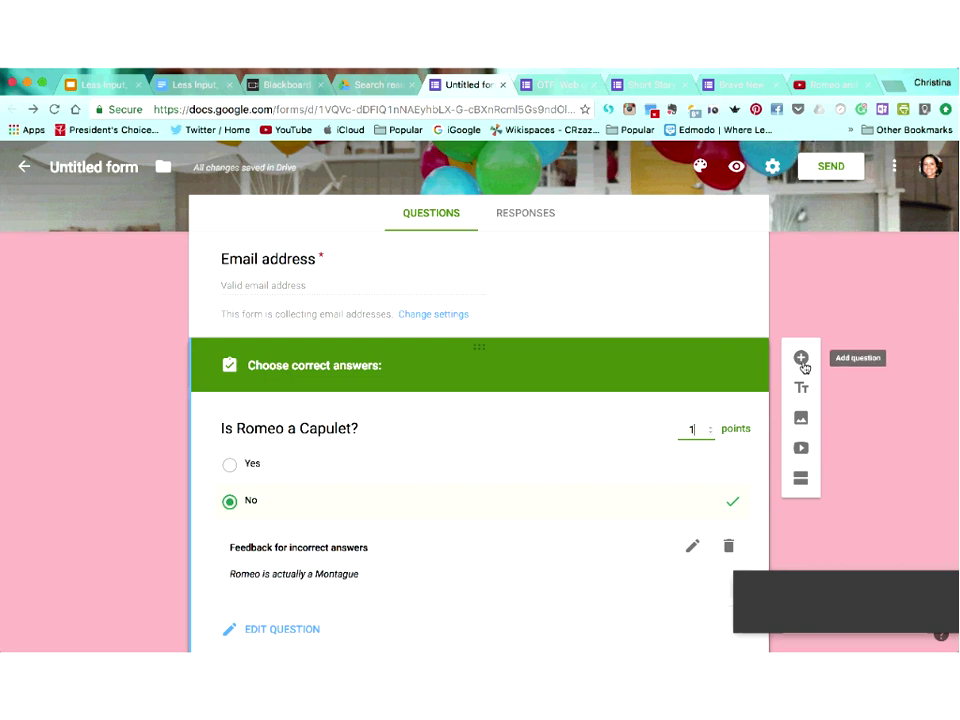
left_click(532, 221)
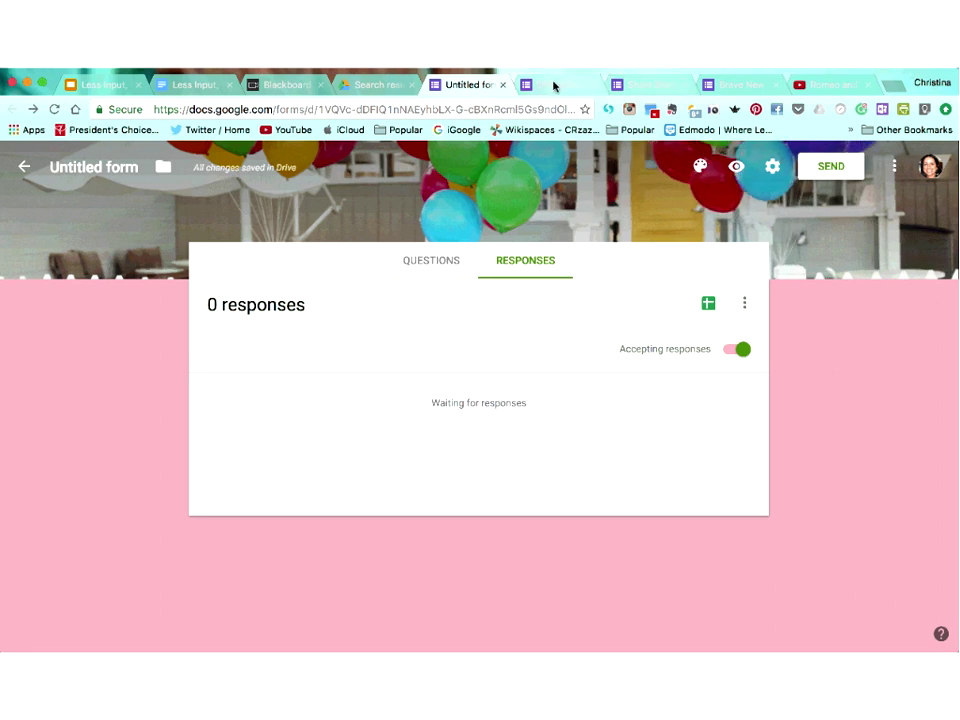
Examine the Short Story Quiz 3C form's response summary with its insights, and view the first two individual responses
left_click(636, 86)
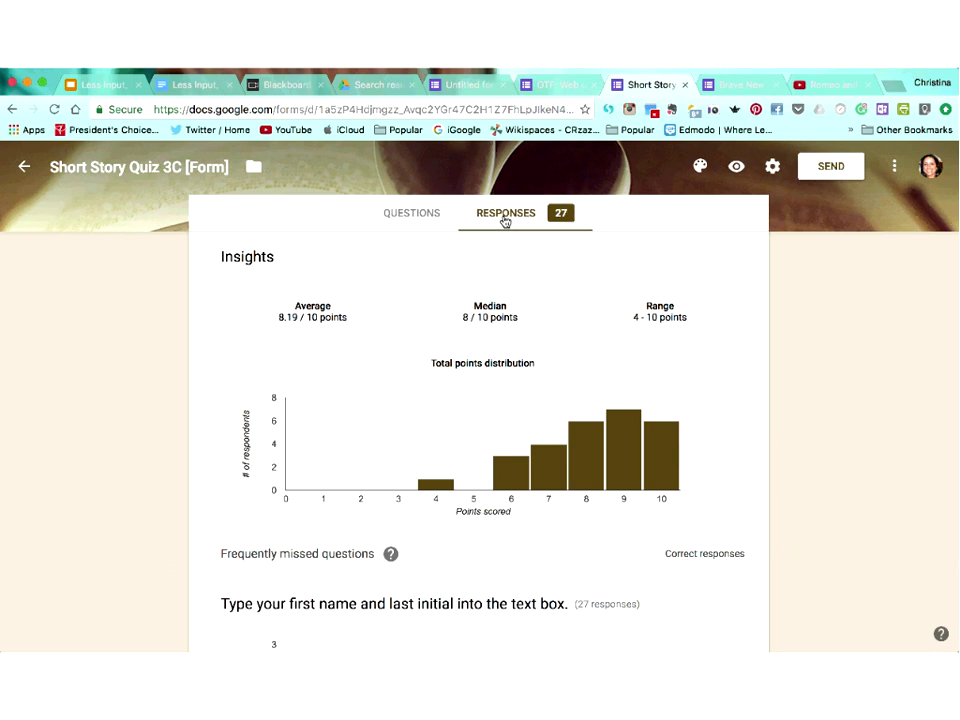
scroll(505, 220, "down", 1)
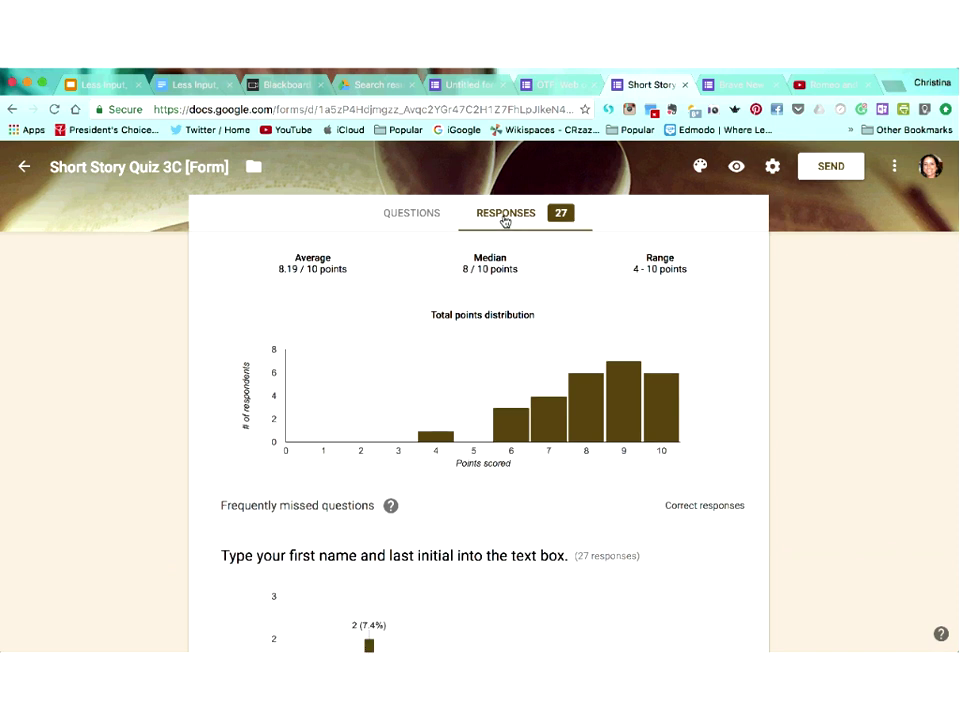
scroll(505, 220, "up", 3)
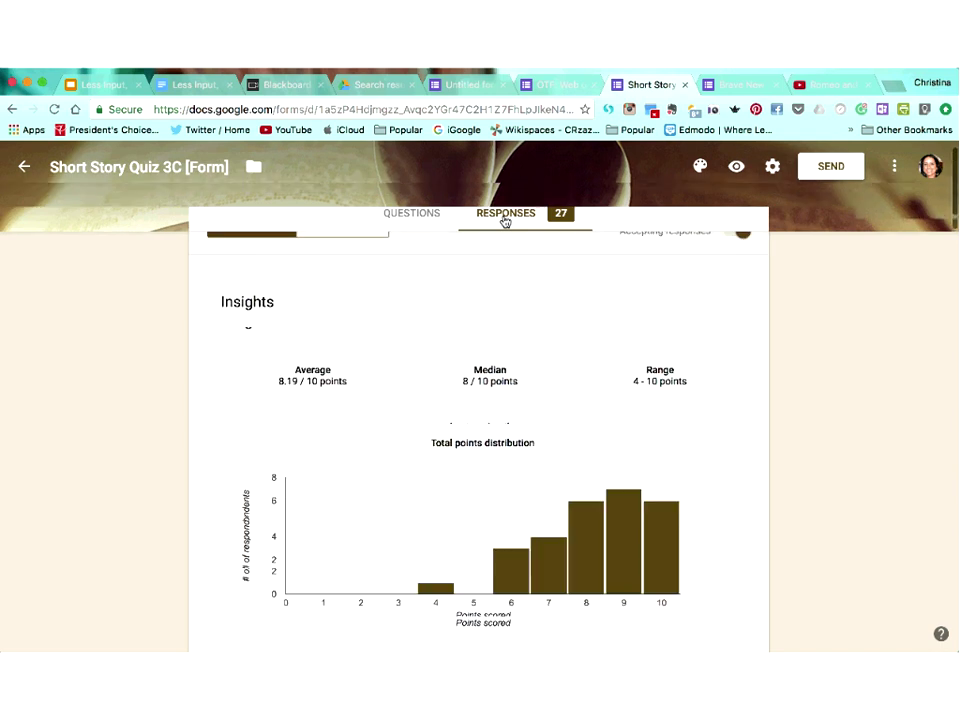
scroll(372, 303, "up", 2)
left_click(356, 321)
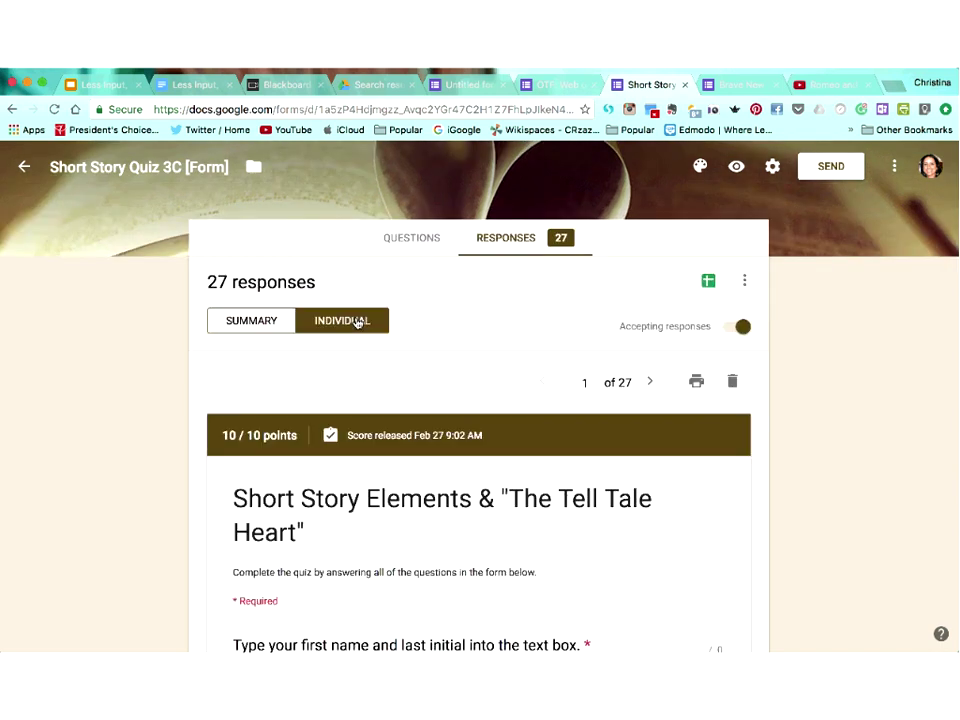
scroll(356, 321, "down", 1)
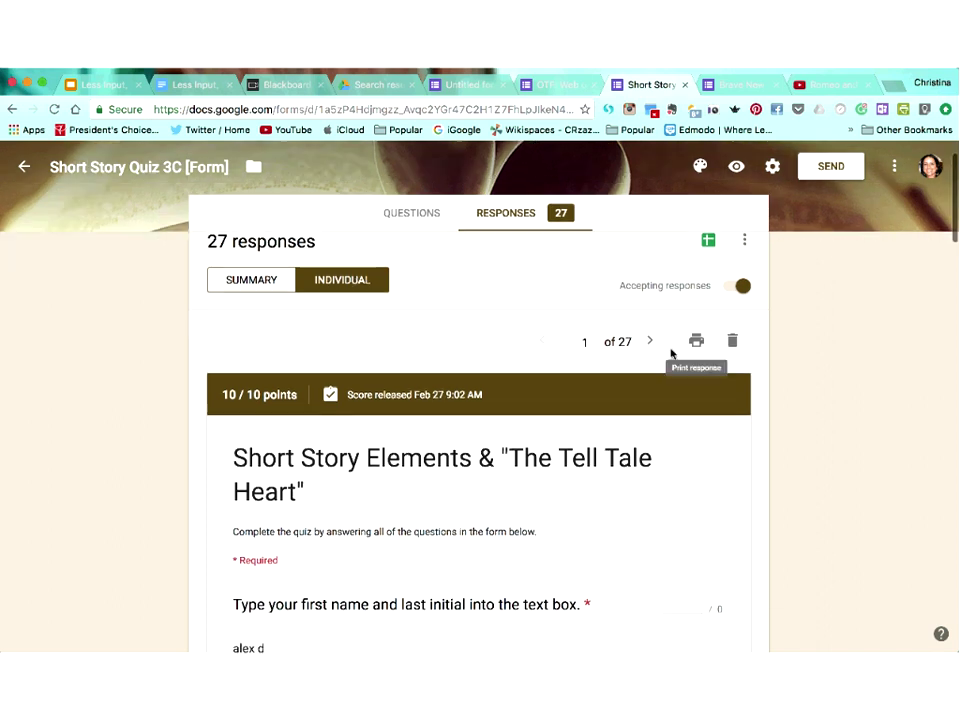
left_click(653, 342)
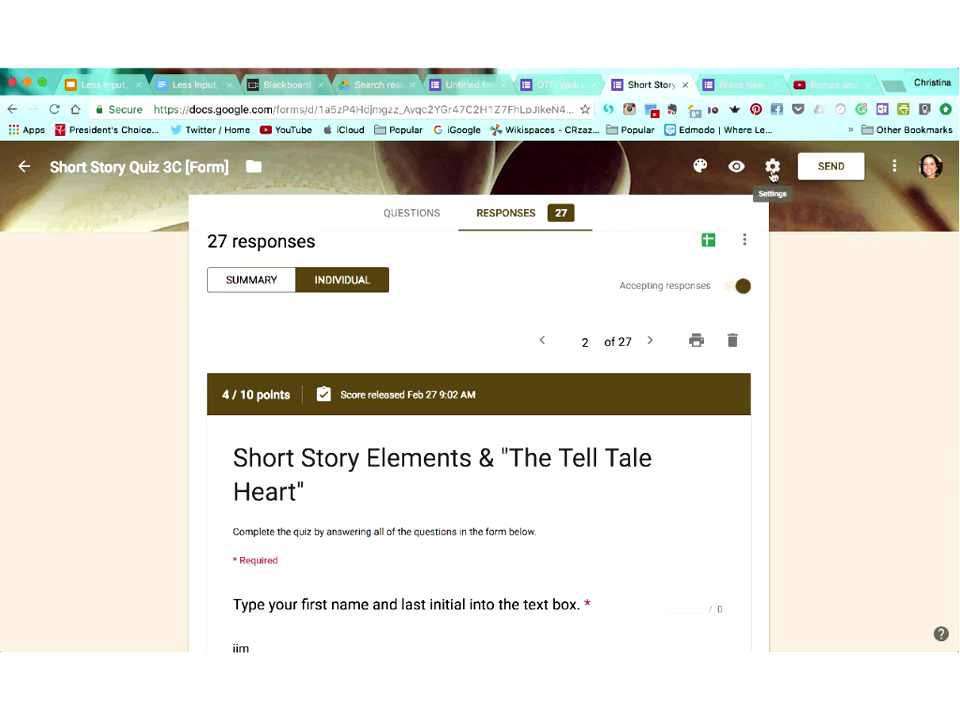
Generate a shortened shareable link for the Short Story Quiz 3C form from its send options, and close them
left_click(826, 175)
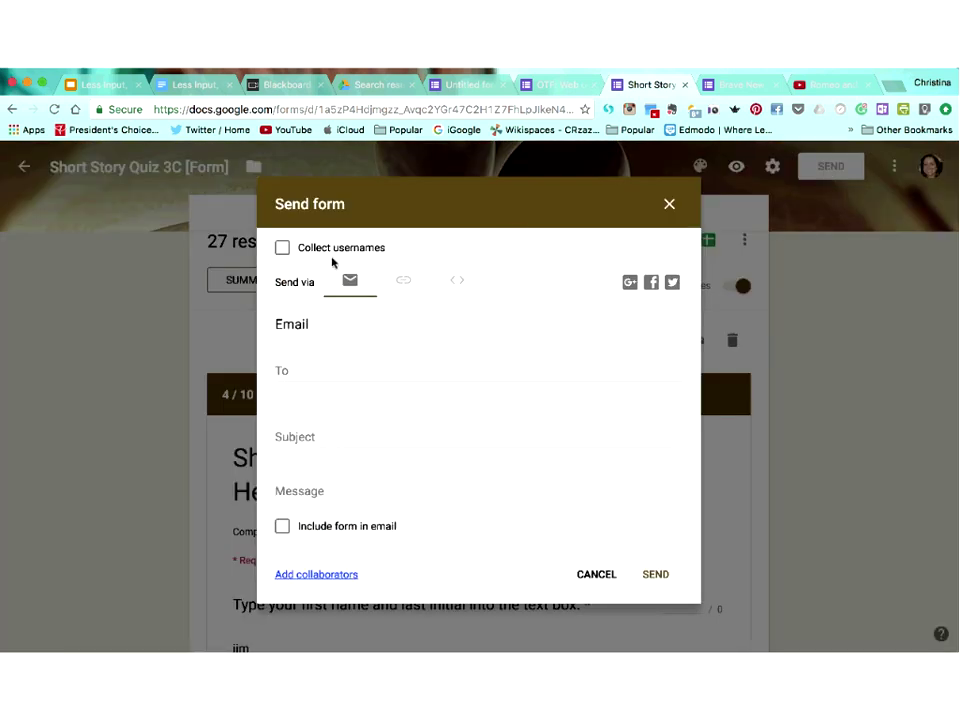
left_click(403, 285)
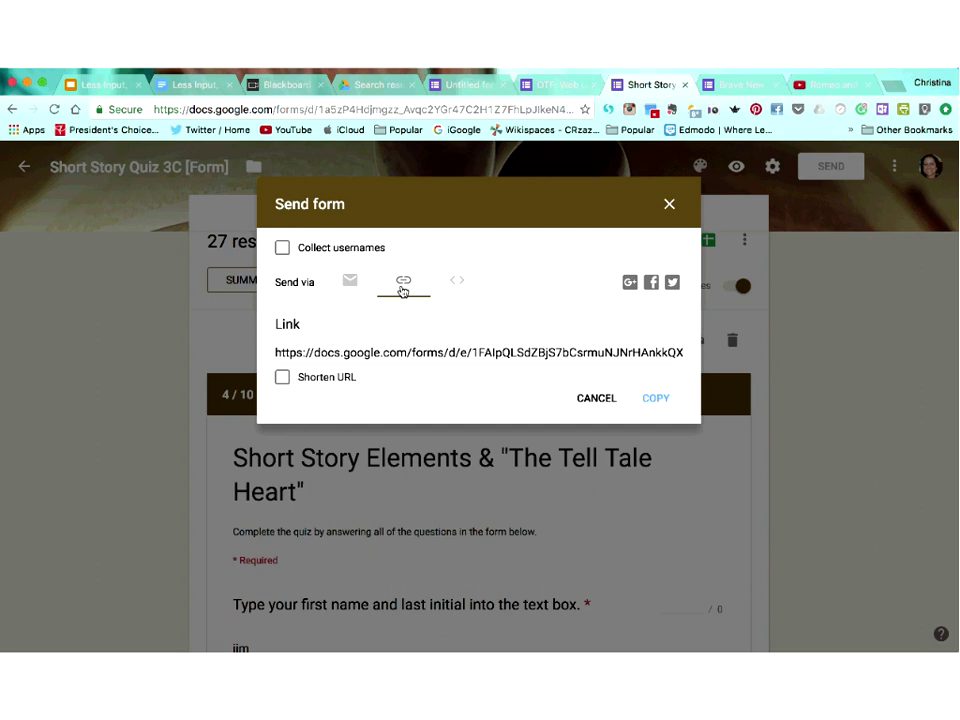
left_click(282, 377)
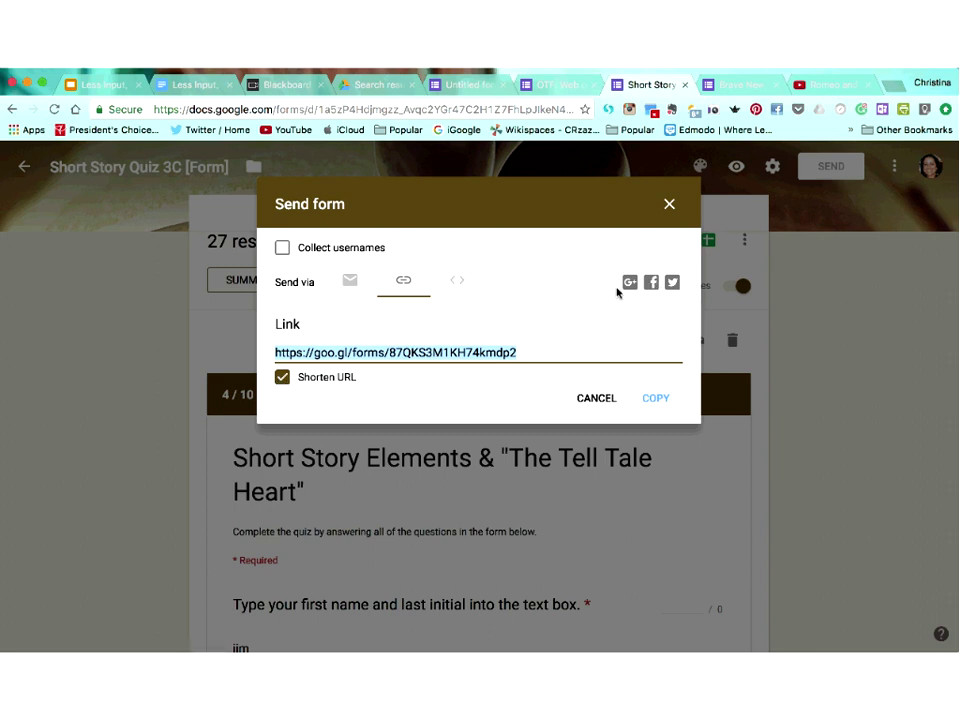
left_click(669, 204)
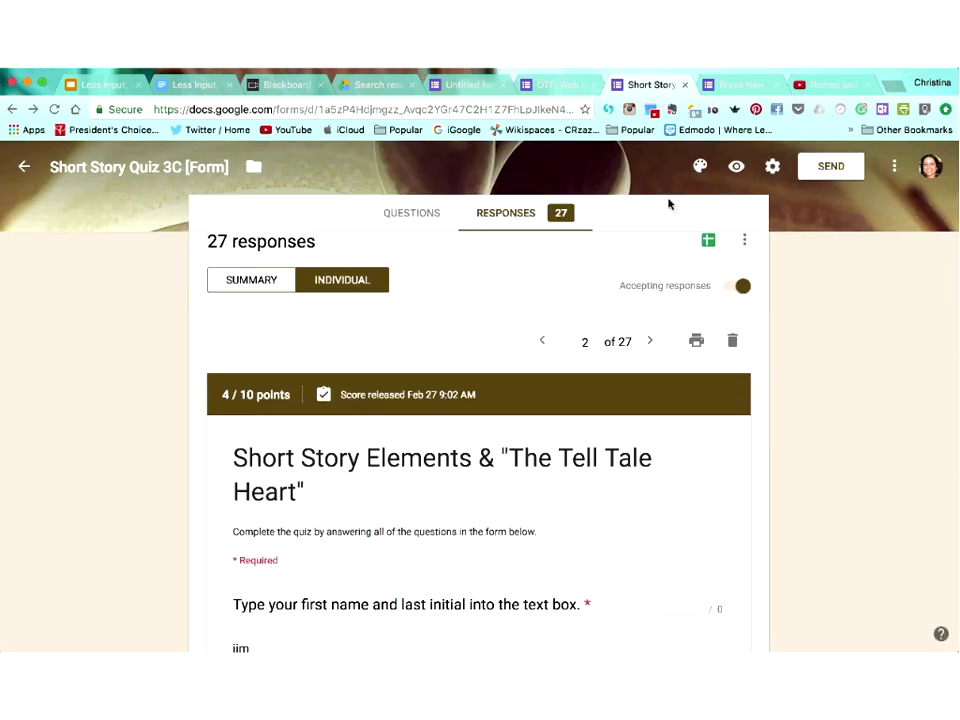
Look over the second individual response's answers, points and space for individual feedback
scroll(591, 364, "down", 2)
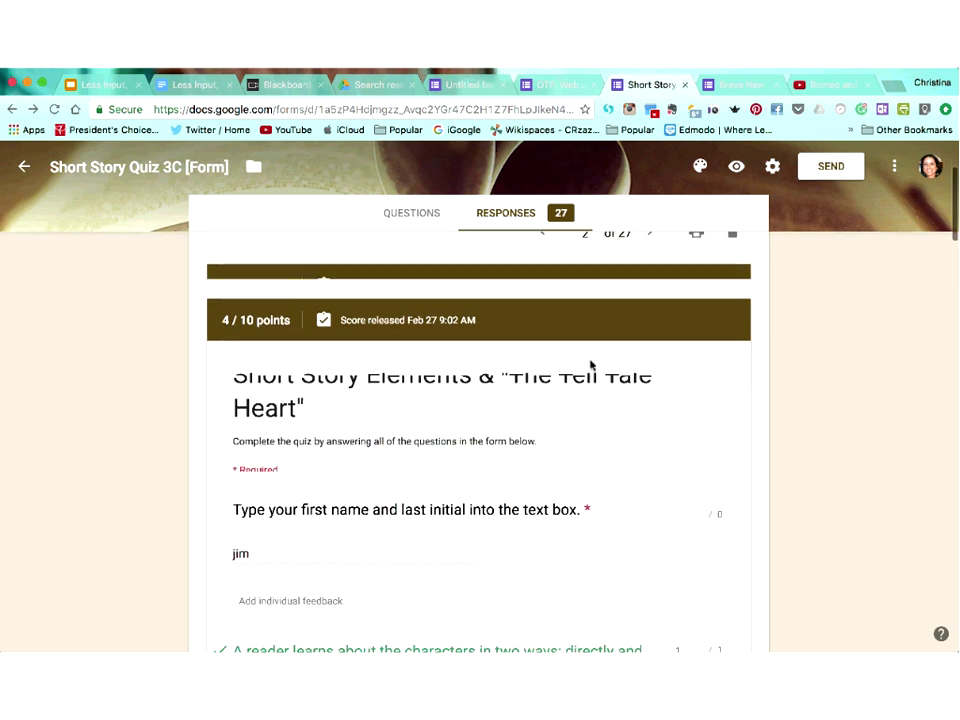
scroll(591, 364, "down", 2)
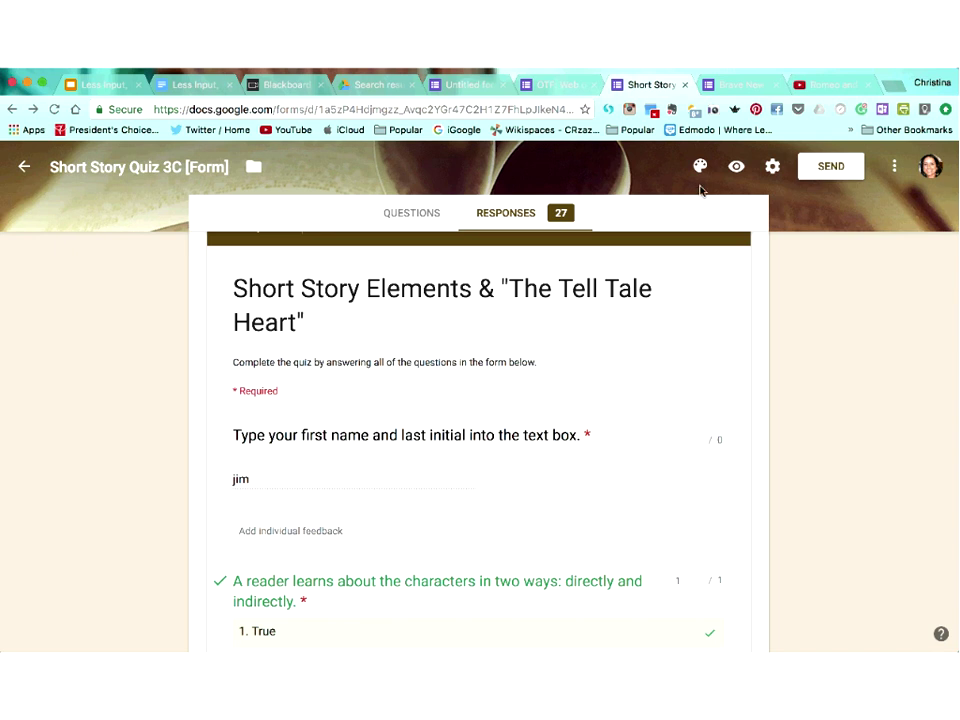
scroll(700, 190, "up", 1)
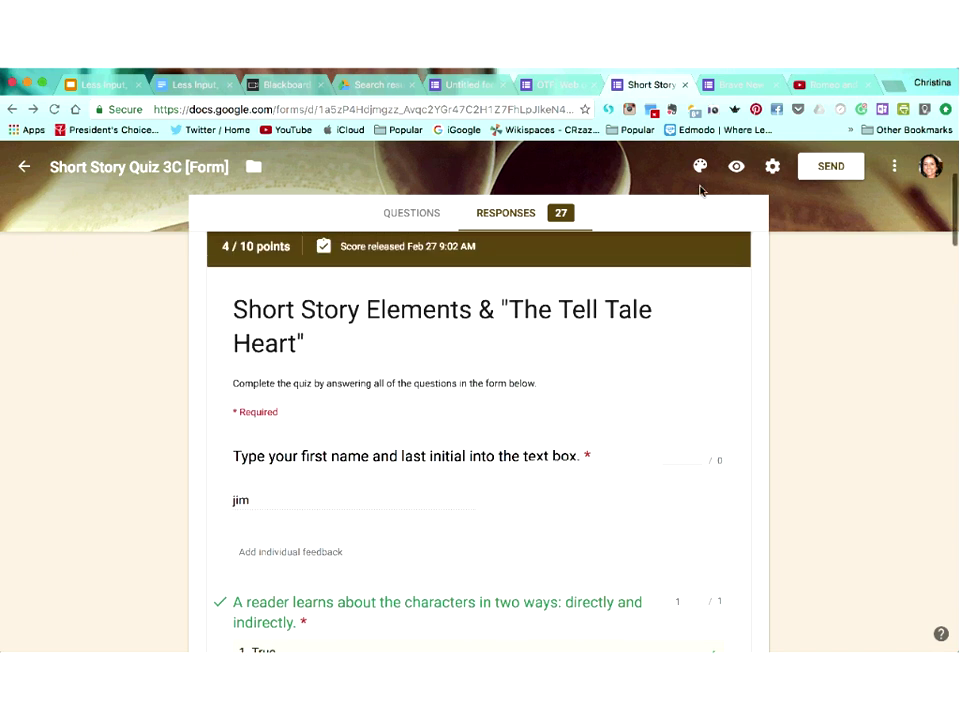
Examine the Agree/Disagree charts in the Brave New World: Anticipation Guide form's response summary, down to the social class question
left_click(723, 90)
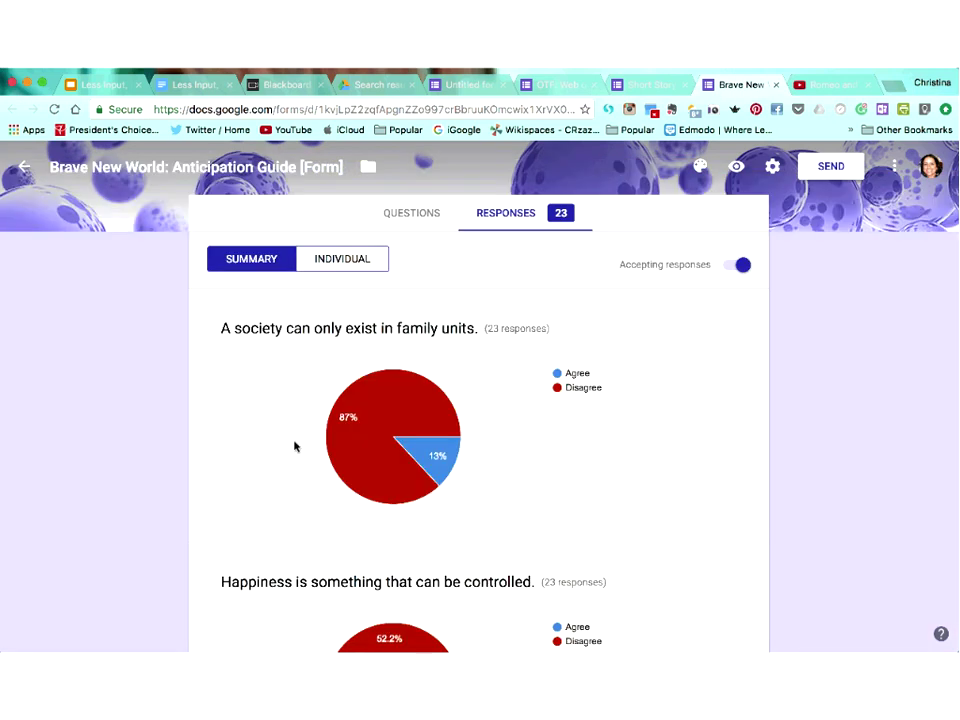
mouse_move(352, 435)
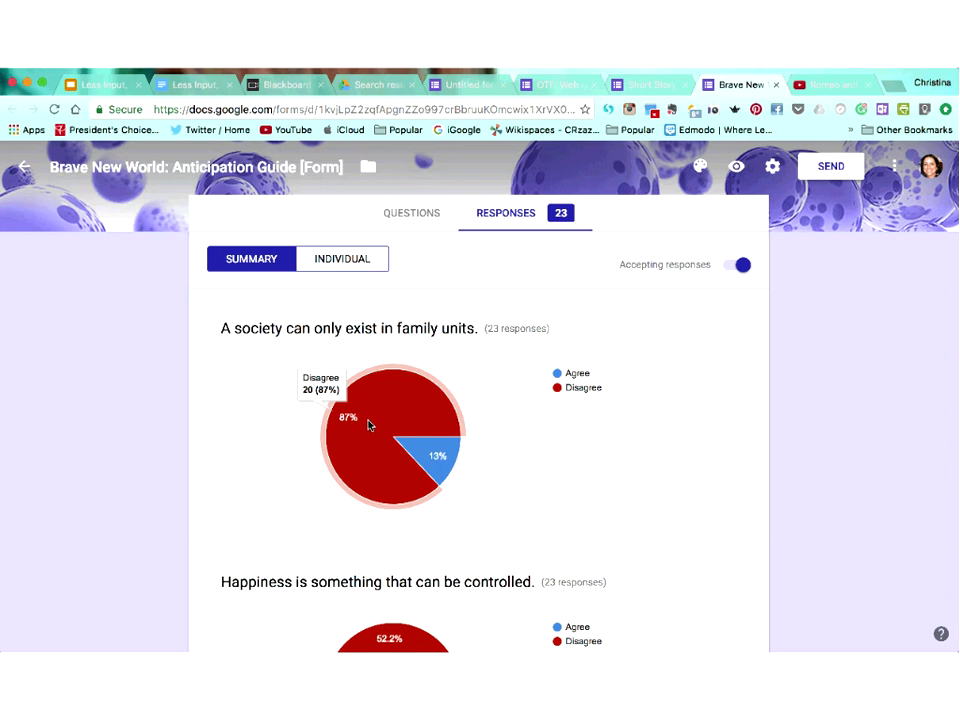
scroll(368, 425, "down", 3)
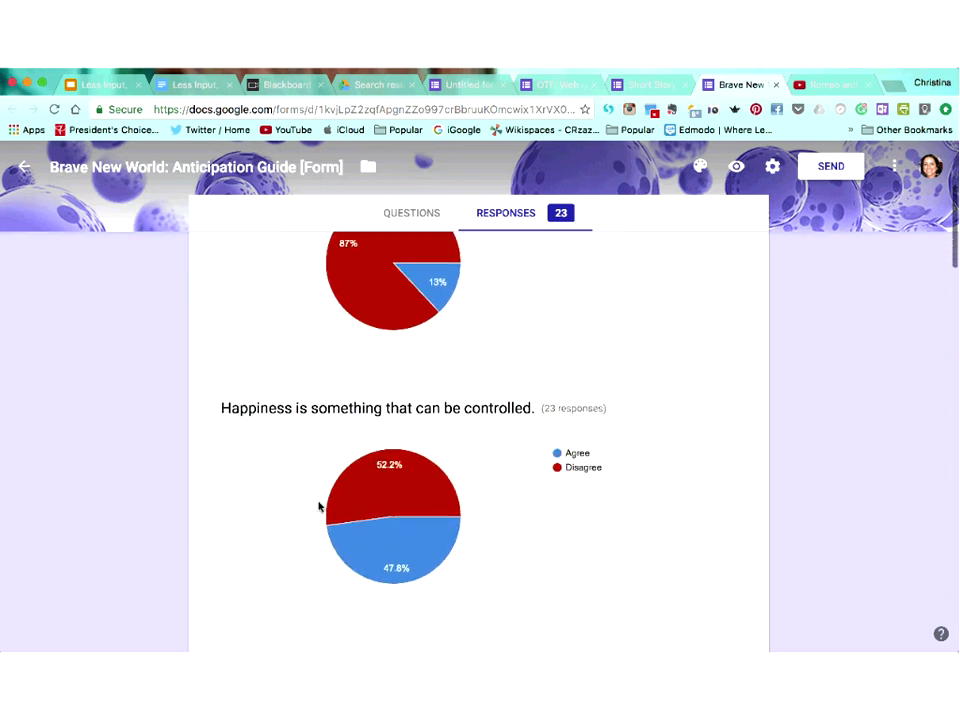
mouse_move(375, 540)
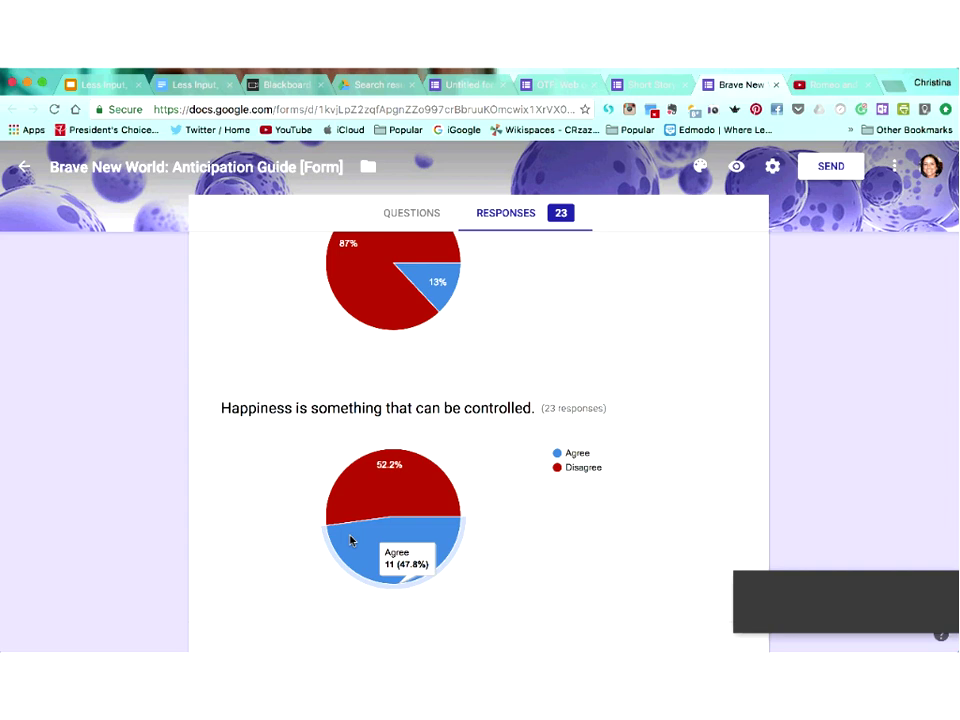
scroll(350, 541, "down", 4)
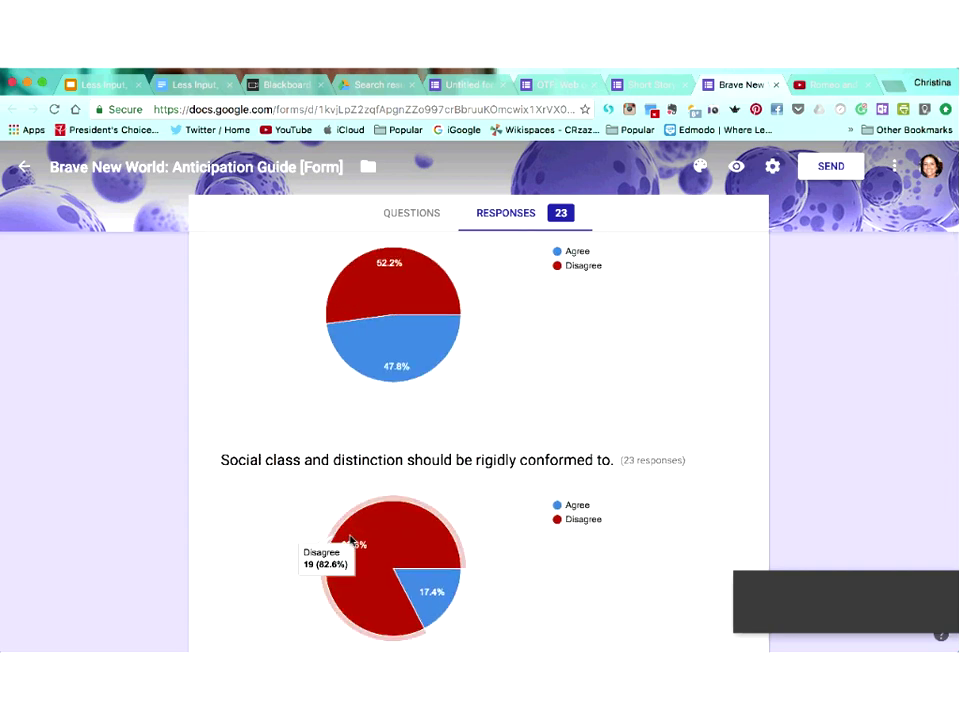
Check the anticipation guide's questions, and return to its response summary to review the charts down to the history question
left_click(424, 214)
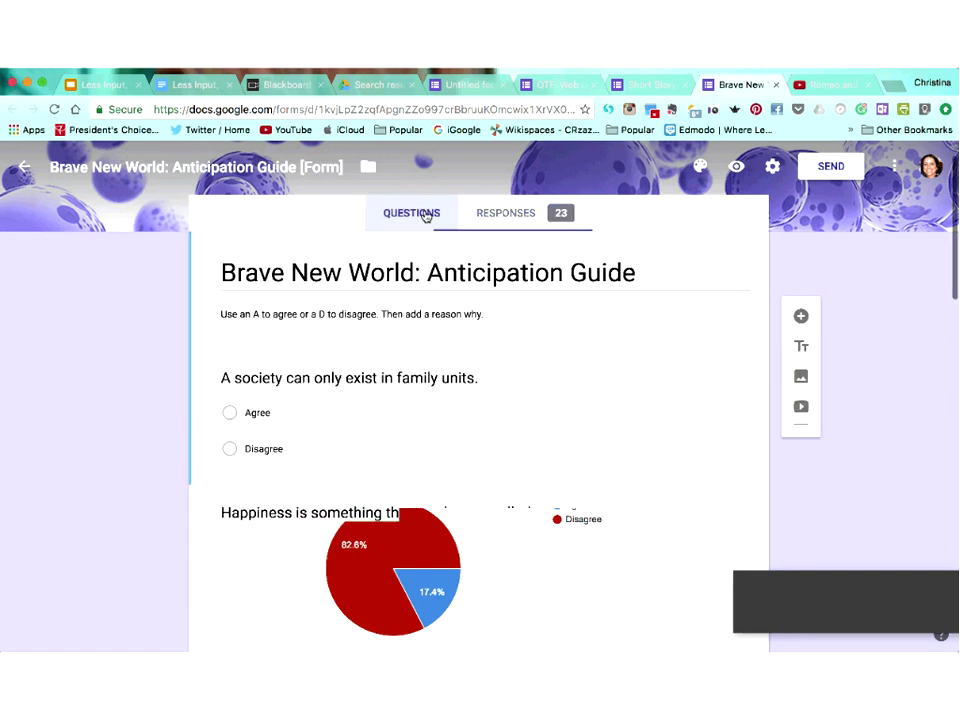
left_click(498, 215)
scroll(328, 430, "down", 1)
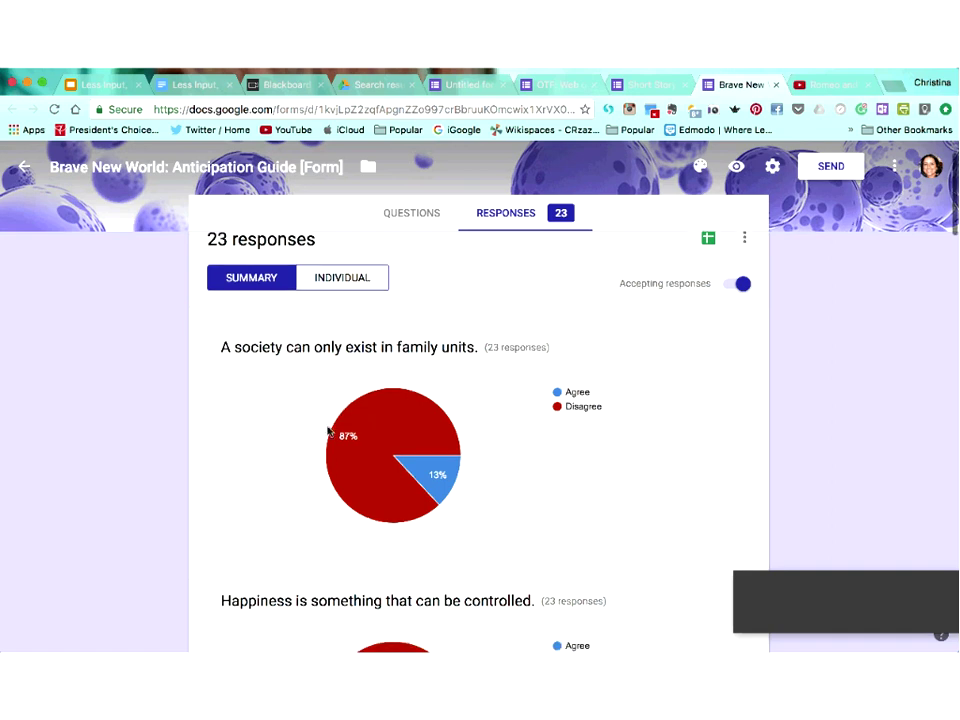
scroll(418, 446, "down", 3)
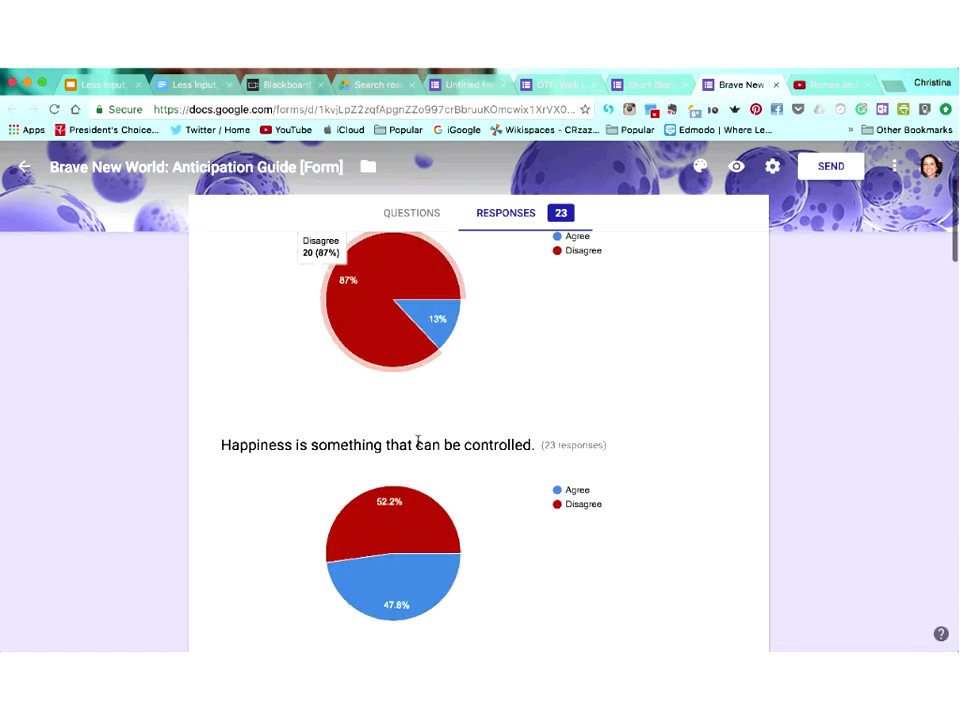
scroll(418, 444, "down", 5)
scroll(418, 440, "down", 3)
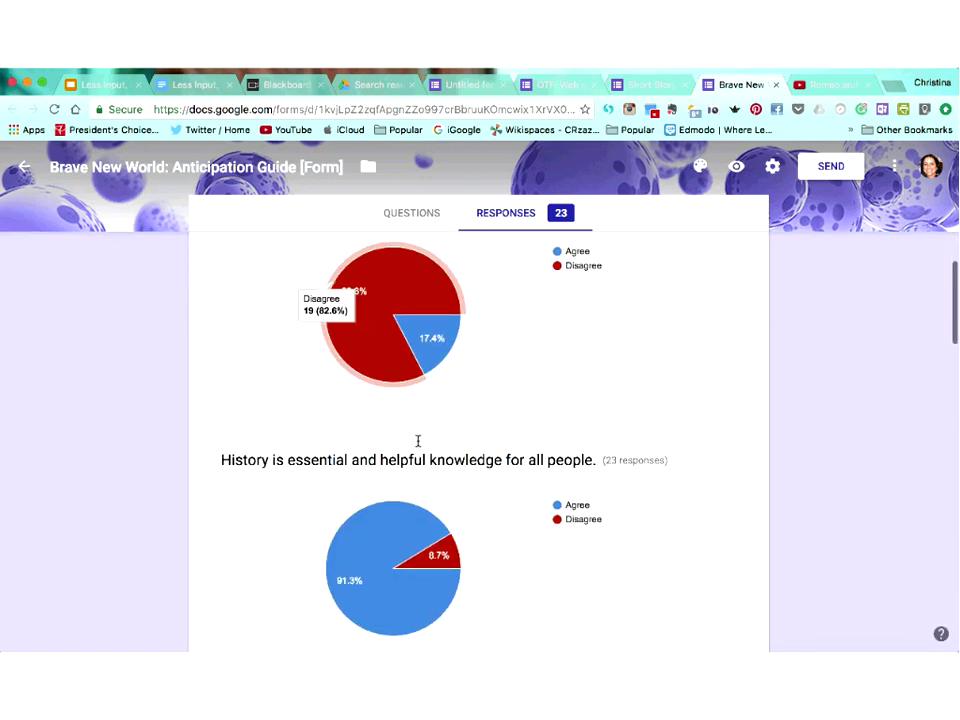
mouse_move(15, 362)
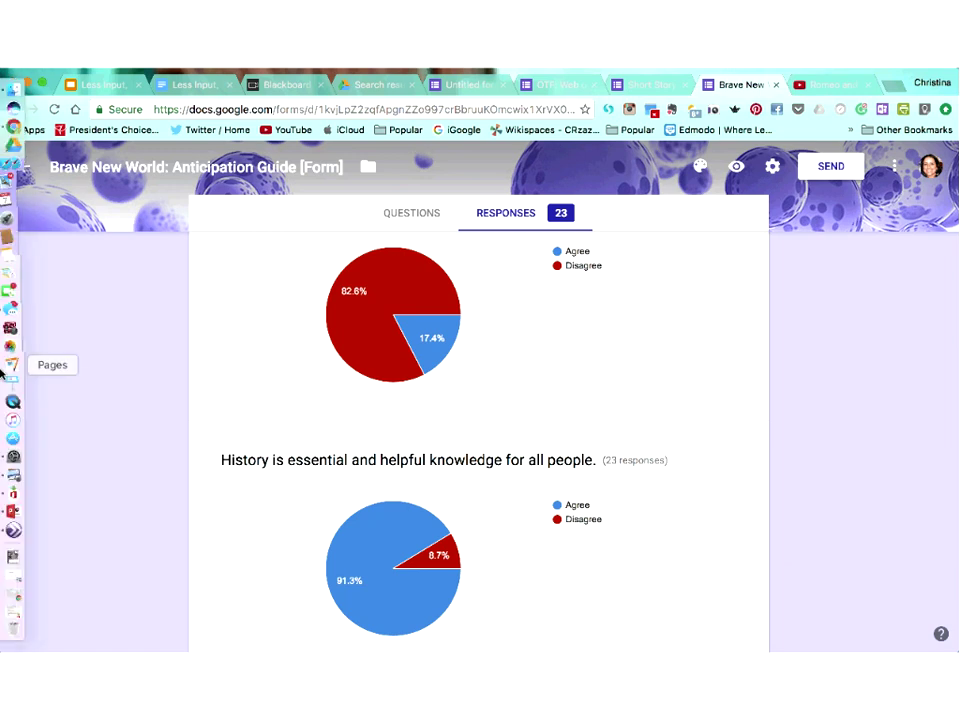
left_click(15, 533)
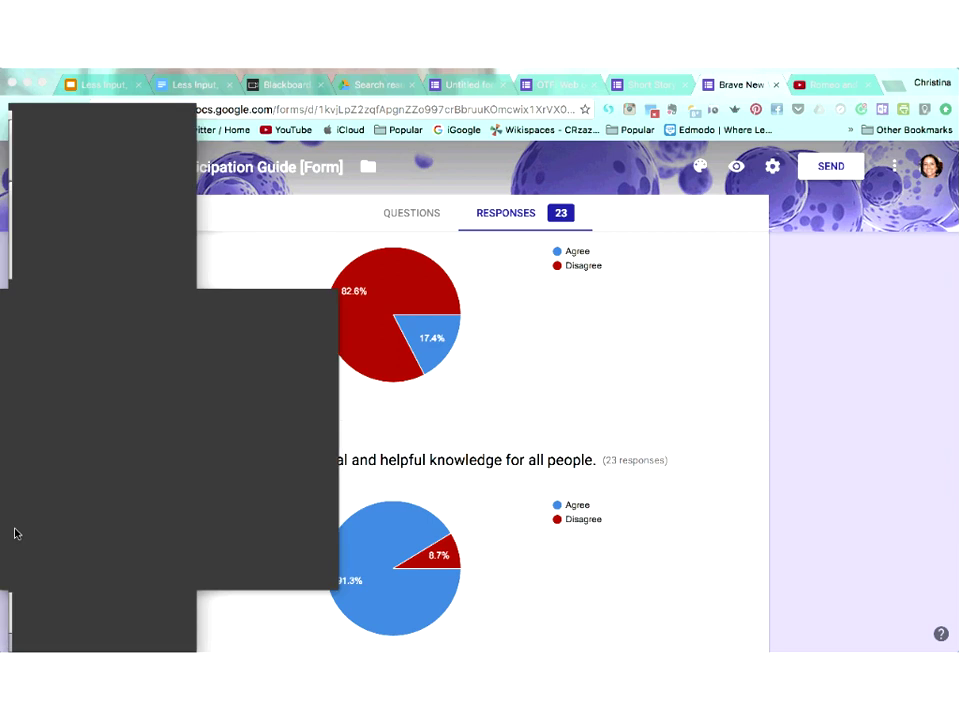